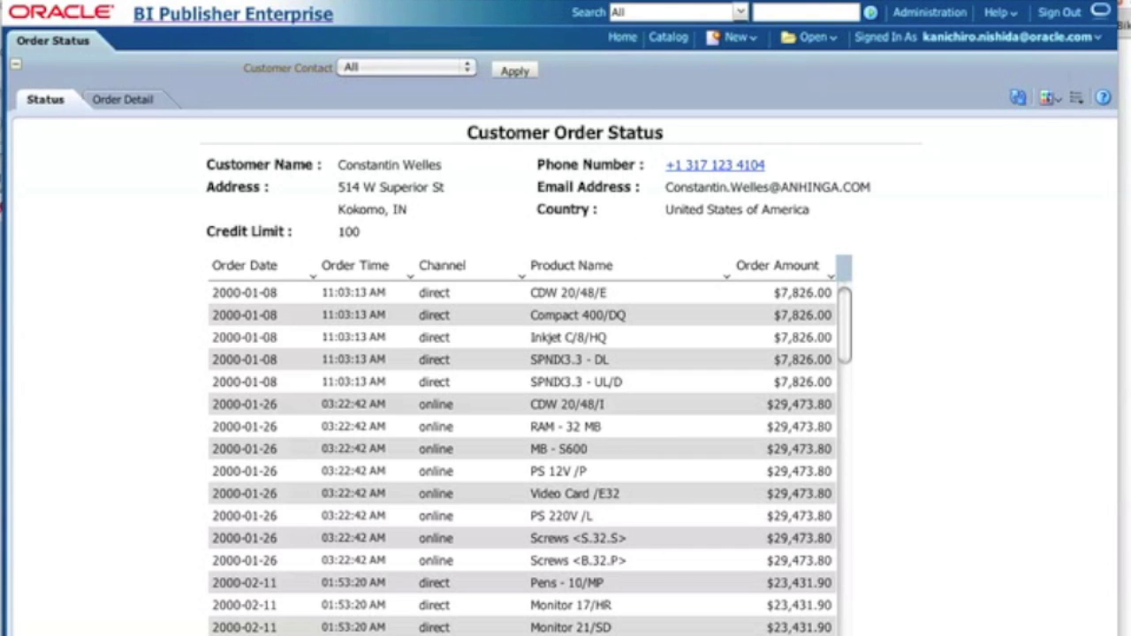
# Open the Order Status report in the editor through its Actions menu's Edit Report
pyautogui.click(467, 67)
pyautogui.click(467, 67)
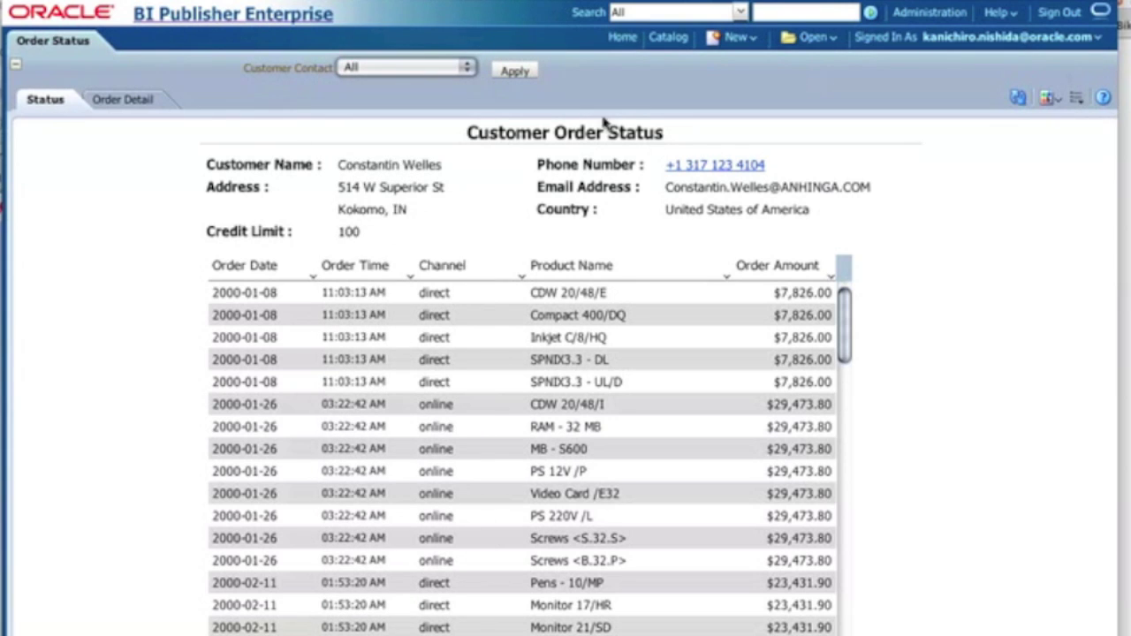
pyautogui.click(1075, 98)
pyautogui.click(1060, 124)
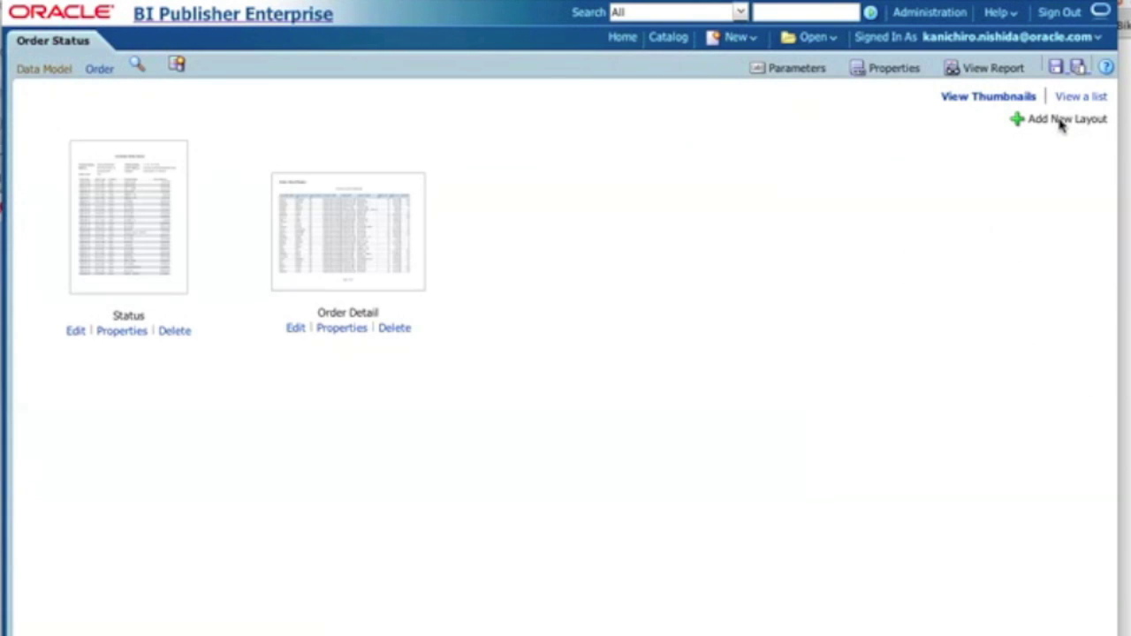
# Extract a translation file from the Status layout's English template via its properties
pyautogui.click(117, 334)
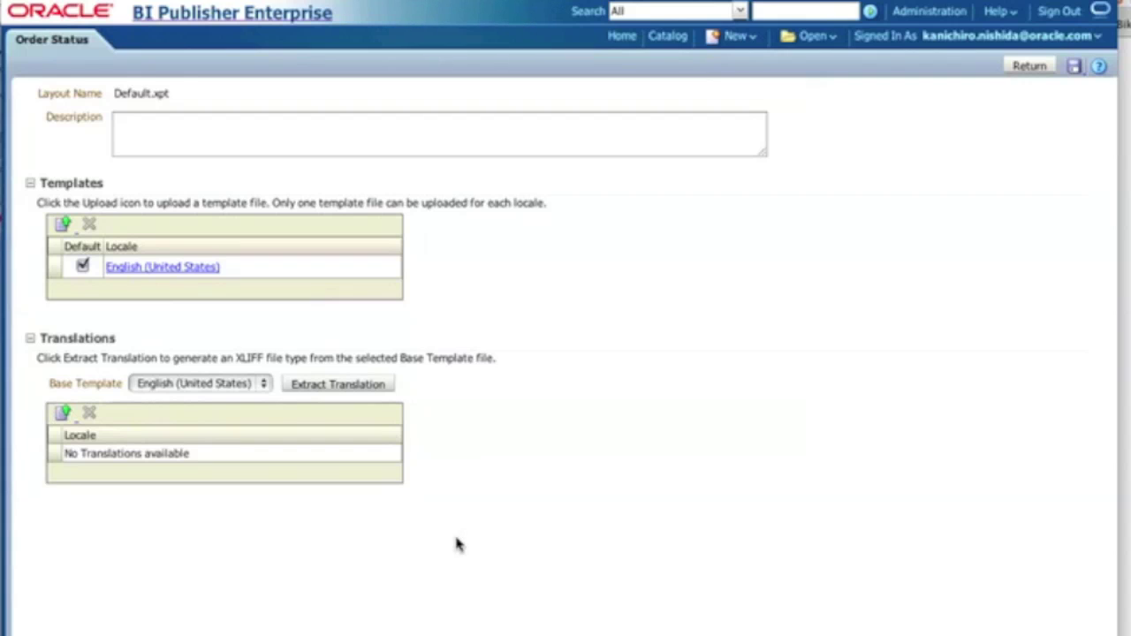
pyautogui.click(365, 392)
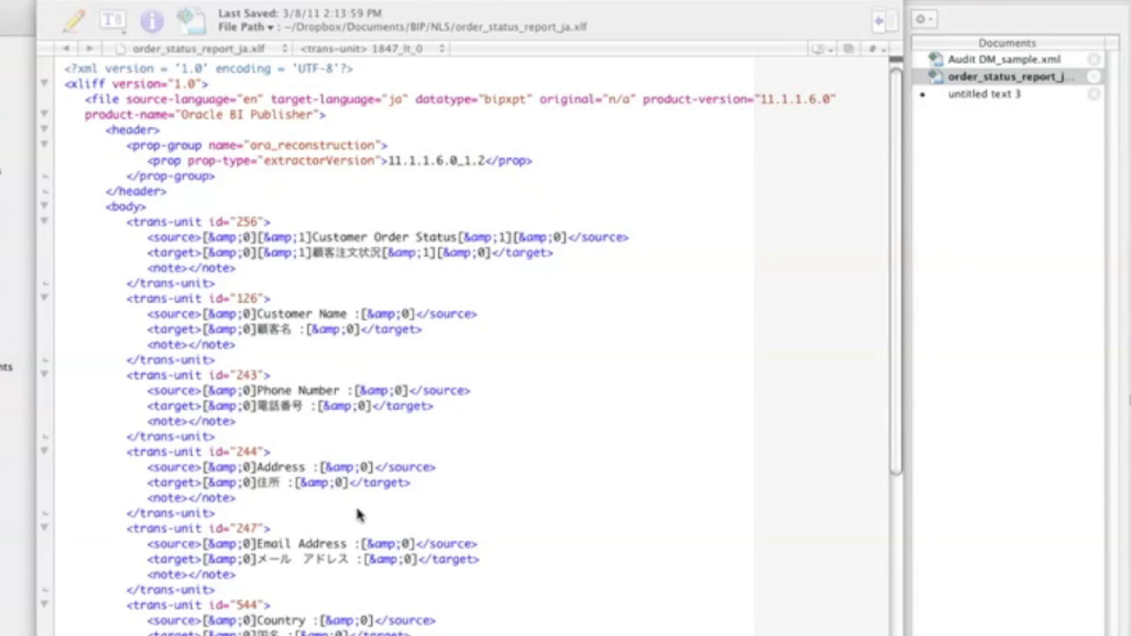
# Scroll through order_status_report_ja.xlf to review its Japanese translation targets
pyautogui.scroll(-10, 358, 514)
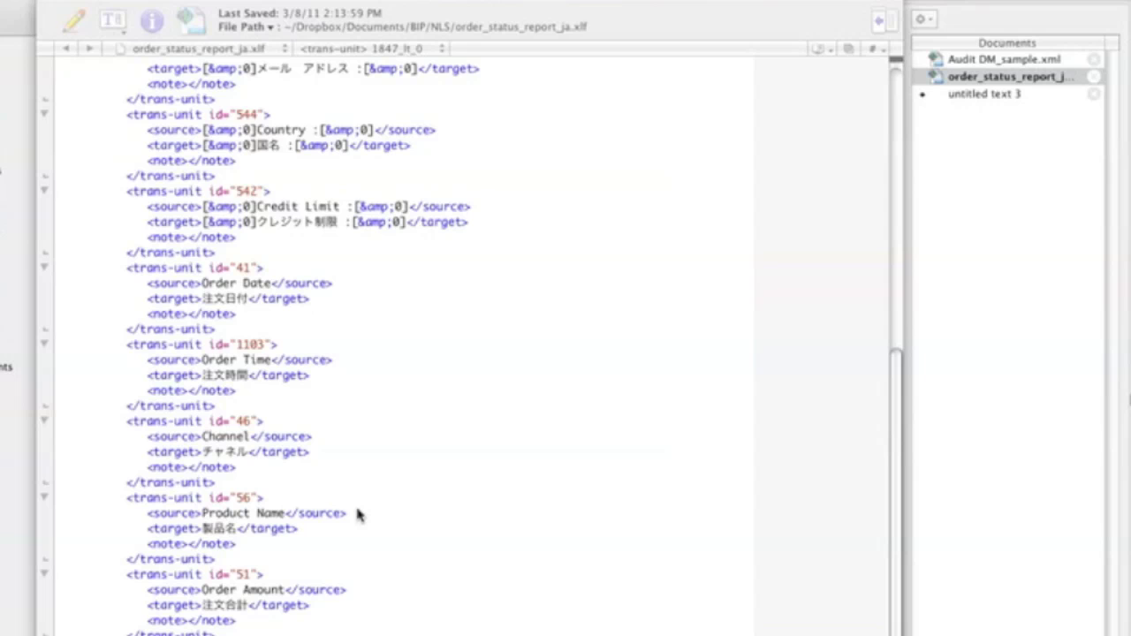
pyautogui.scroll(10, 358, 515)
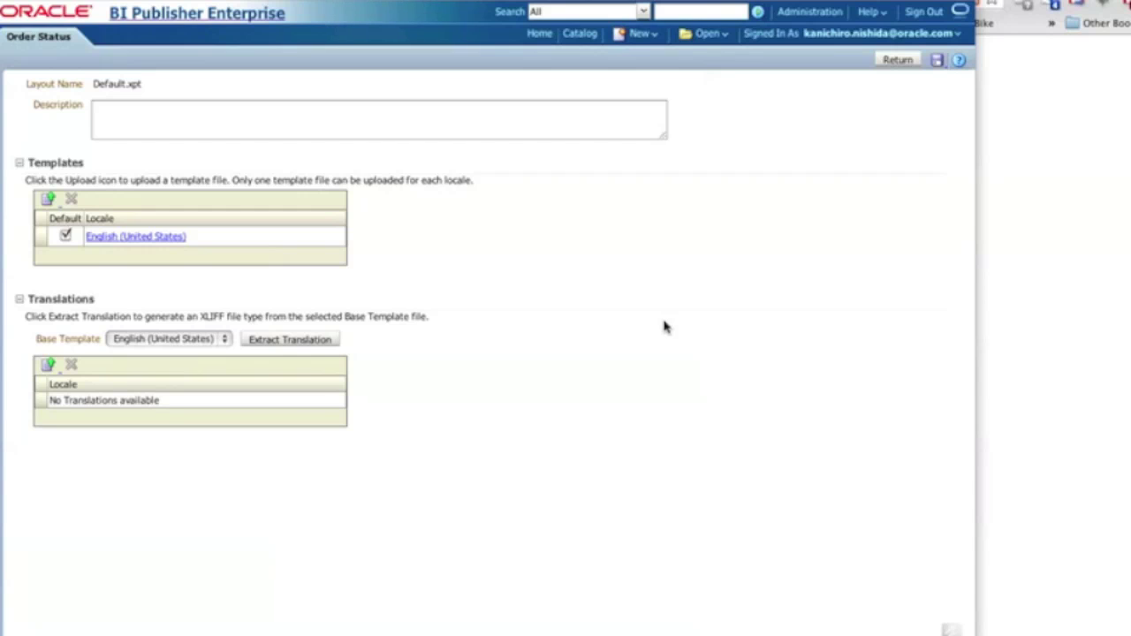
# Choose order_status_report_ja.xlf as the translation file to upload for the Status layout
pyautogui.click(47, 366)
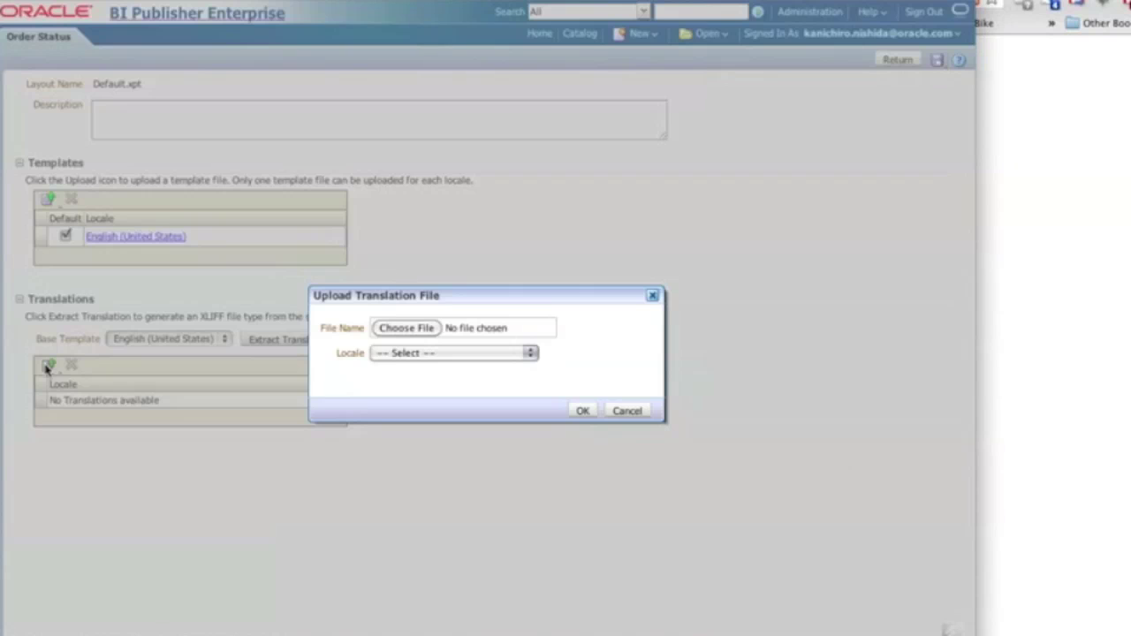
pyautogui.click(417, 328)
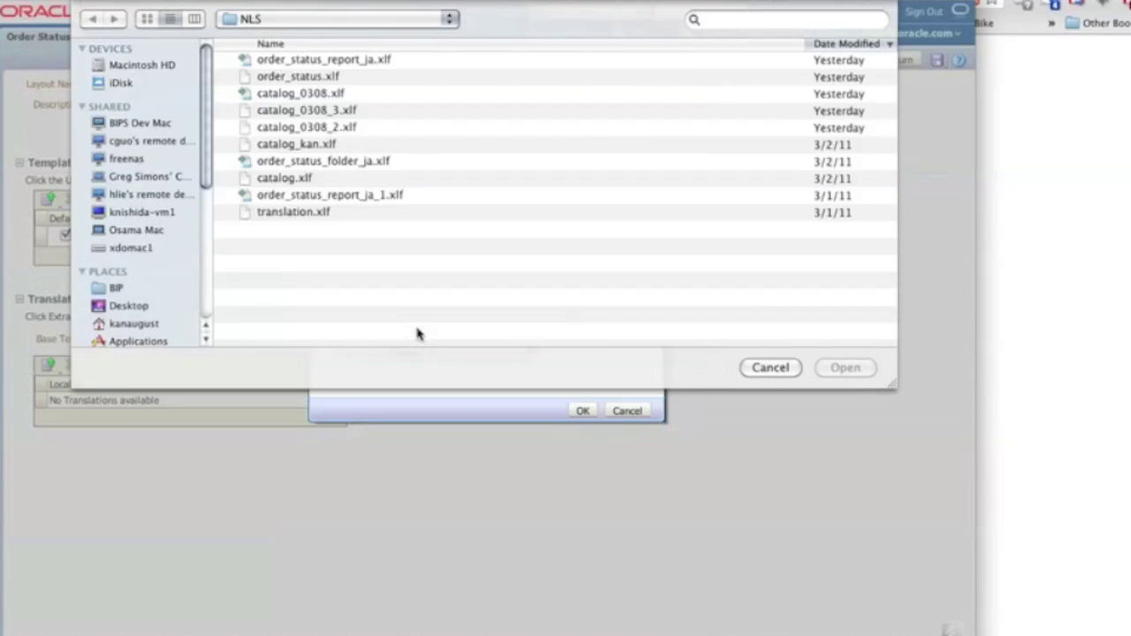
pyautogui.click(392, 66)
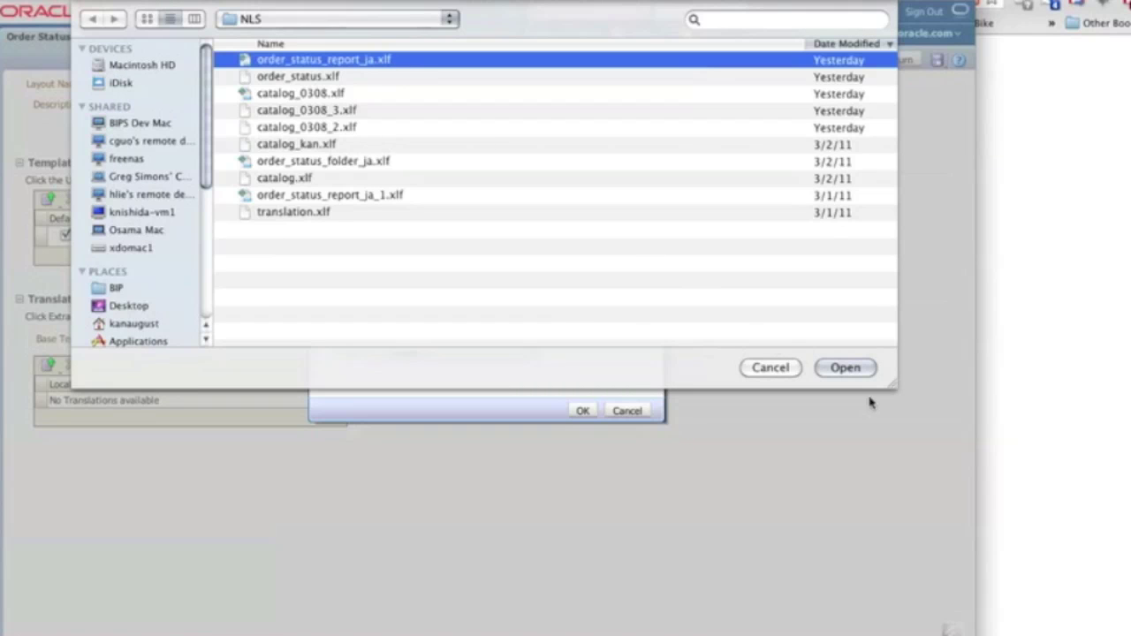
pyautogui.click(854, 368)
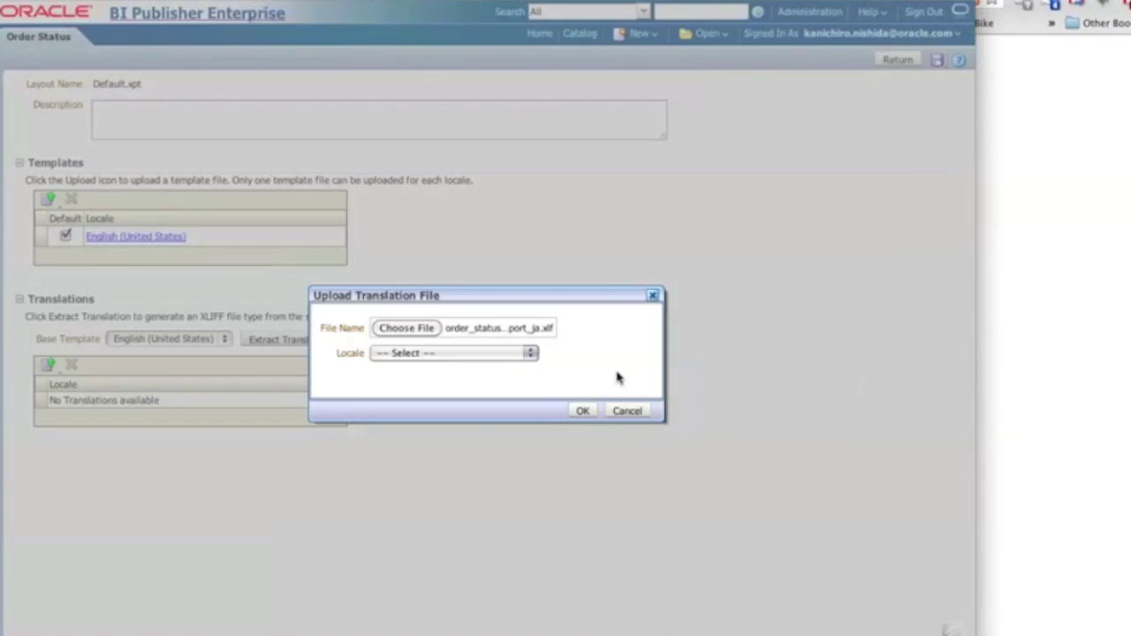
# Set the translation locale to Japanese, confirm the upload, and save the layout
pyautogui.click(517, 356)
pyautogui.scroll(-10, 475, 468)
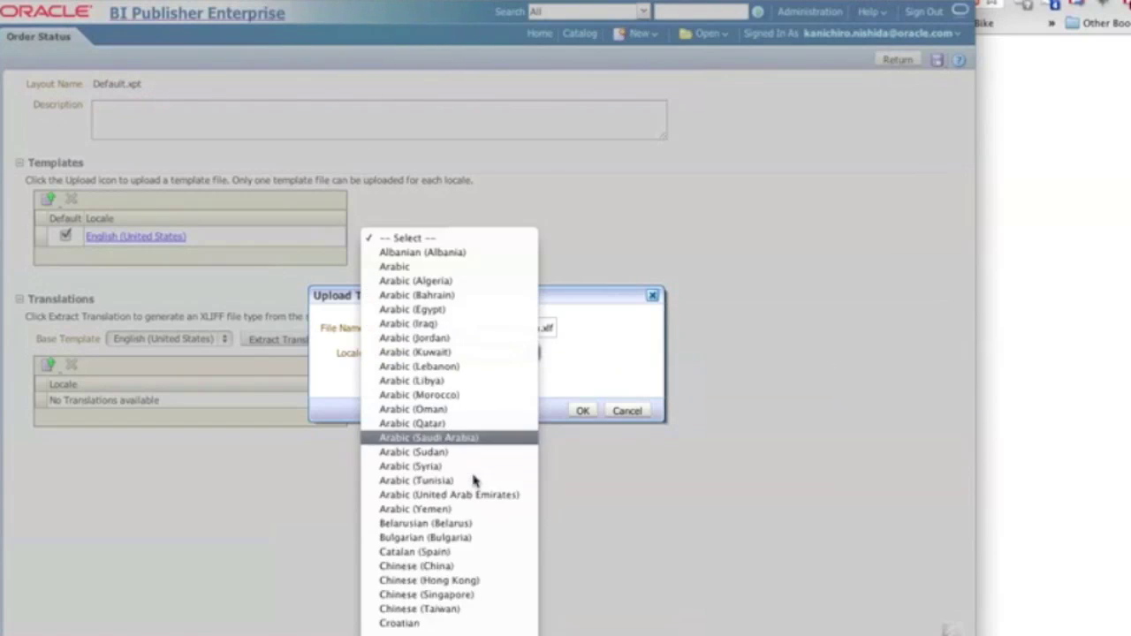
pyautogui.scroll(-4, 476, 480)
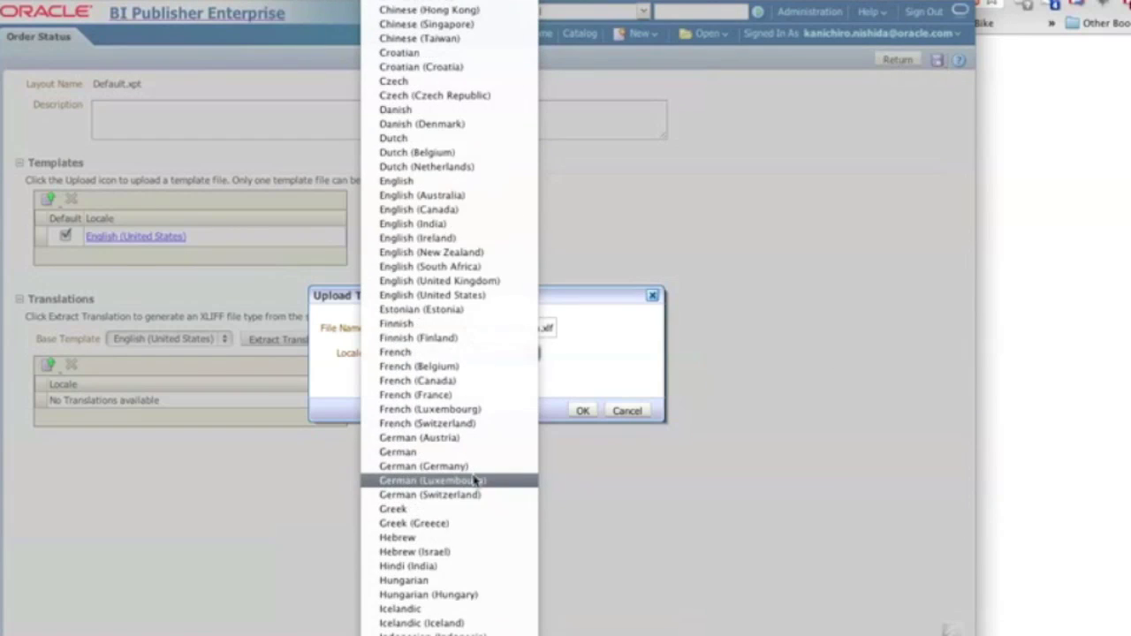
pyautogui.scroll(-4, 475, 480)
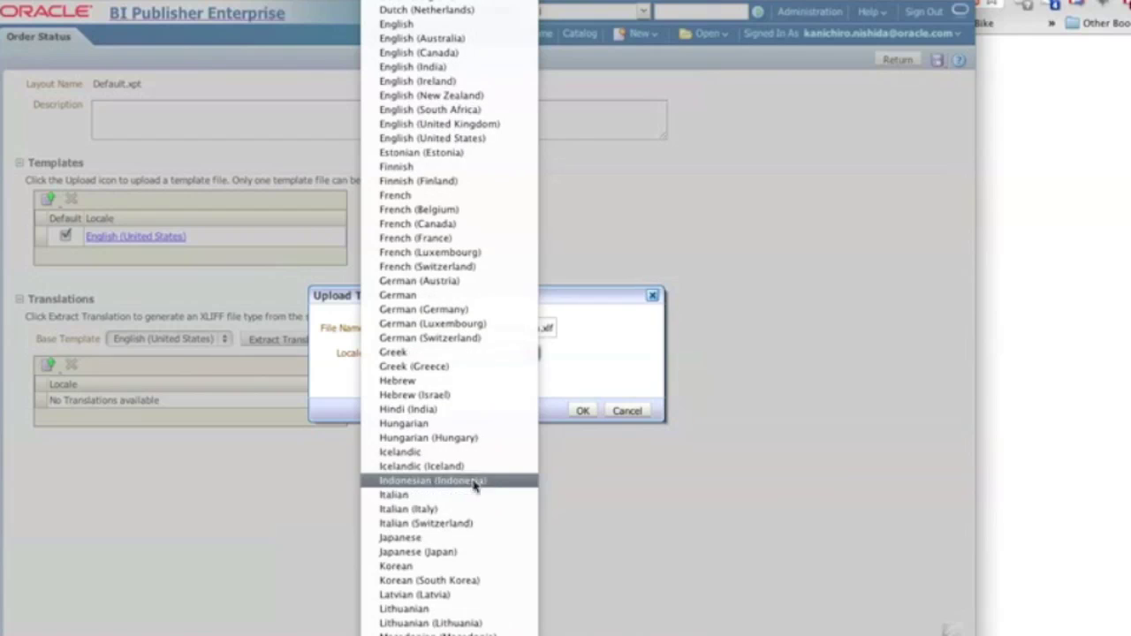
pyautogui.click(474, 539)
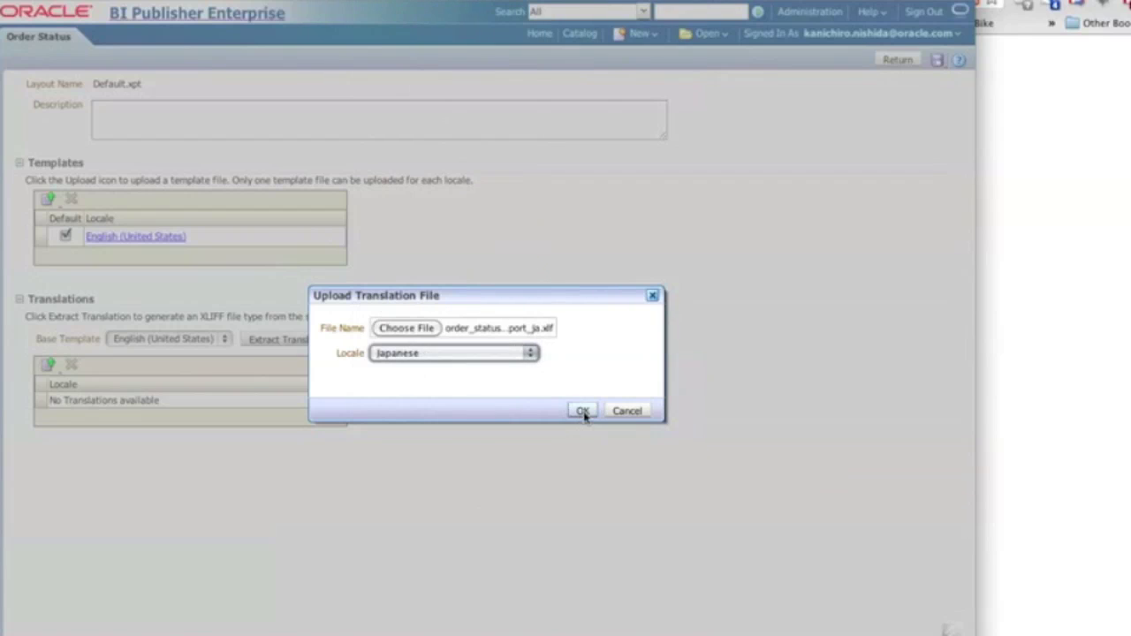
pyautogui.click(582, 411)
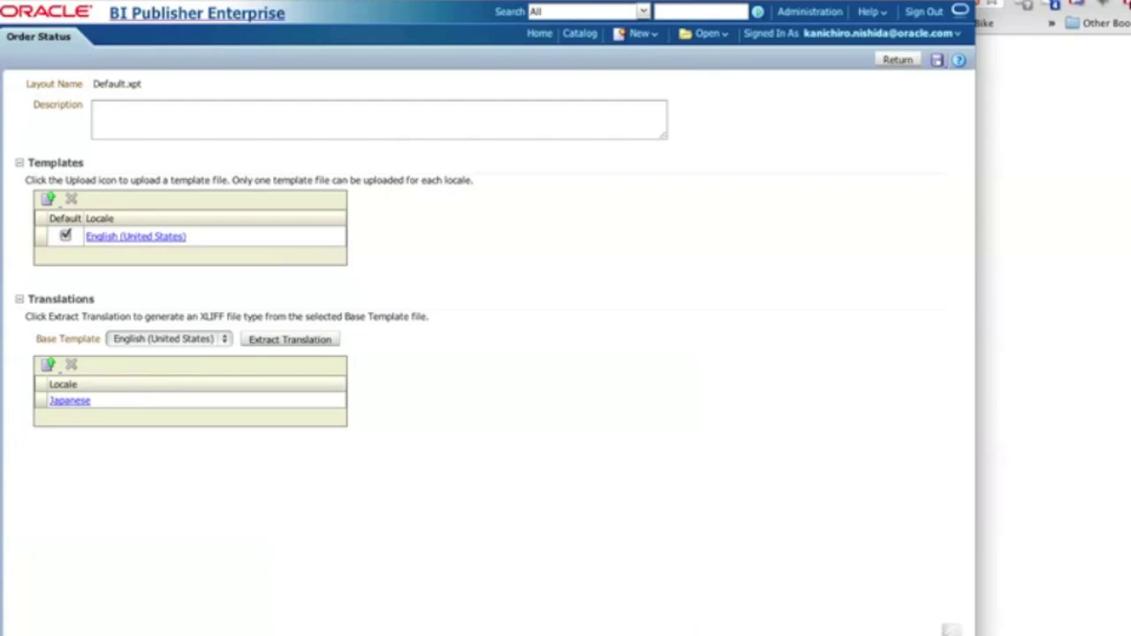
pyautogui.click(936, 62)
# Return to view the Order Status report, then open My Account from the user menu
pyautogui.click(907, 60)
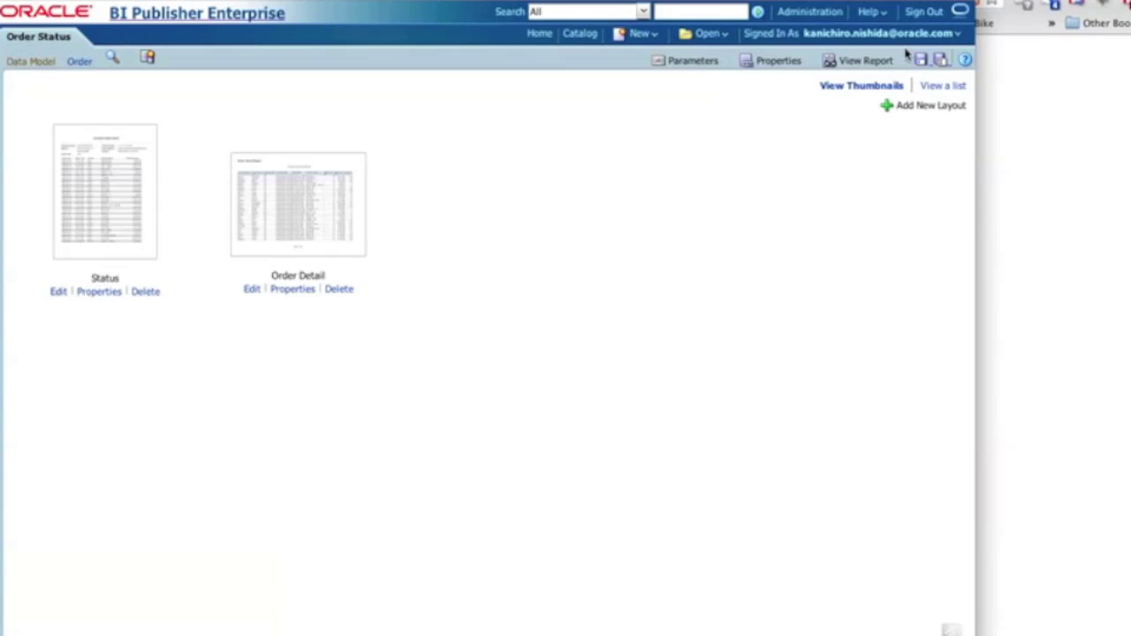
pyautogui.click(868, 60)
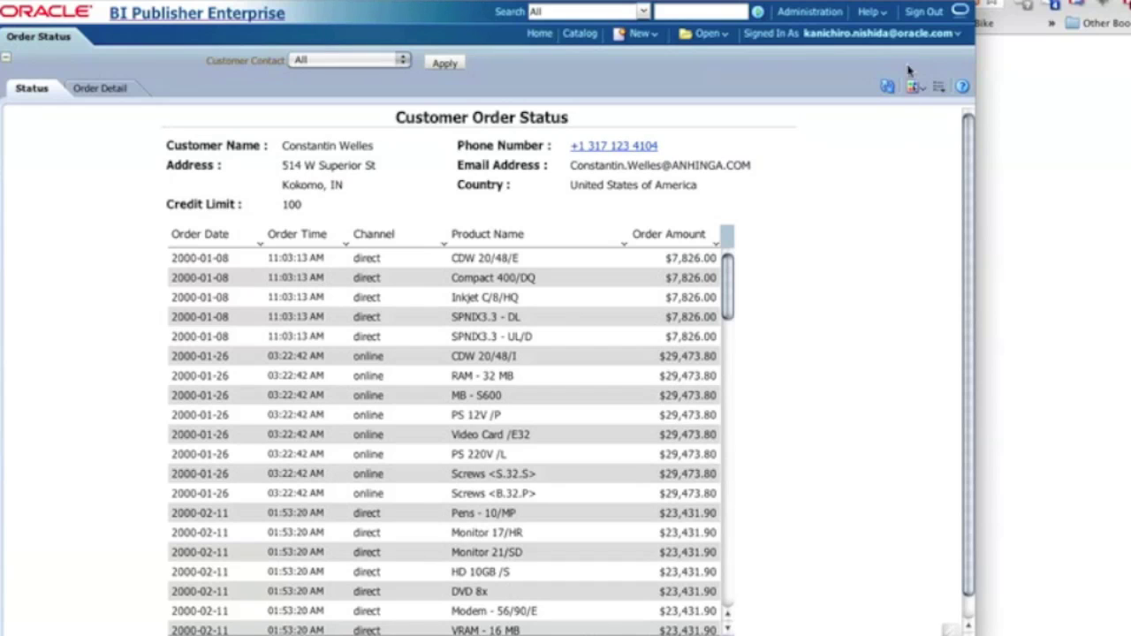
pyautogui.click(901, 34)
pyautogui.click(850, 54)
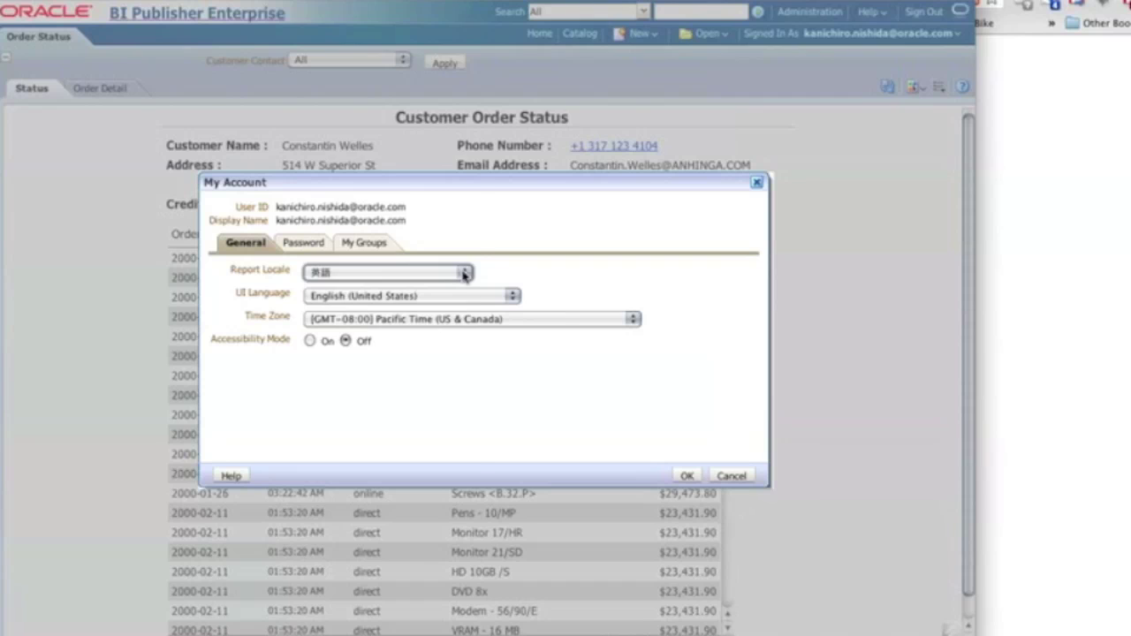
# Set the Report Locale in My Account to 日本語 and apply it
pyautogui.click(463, 275)
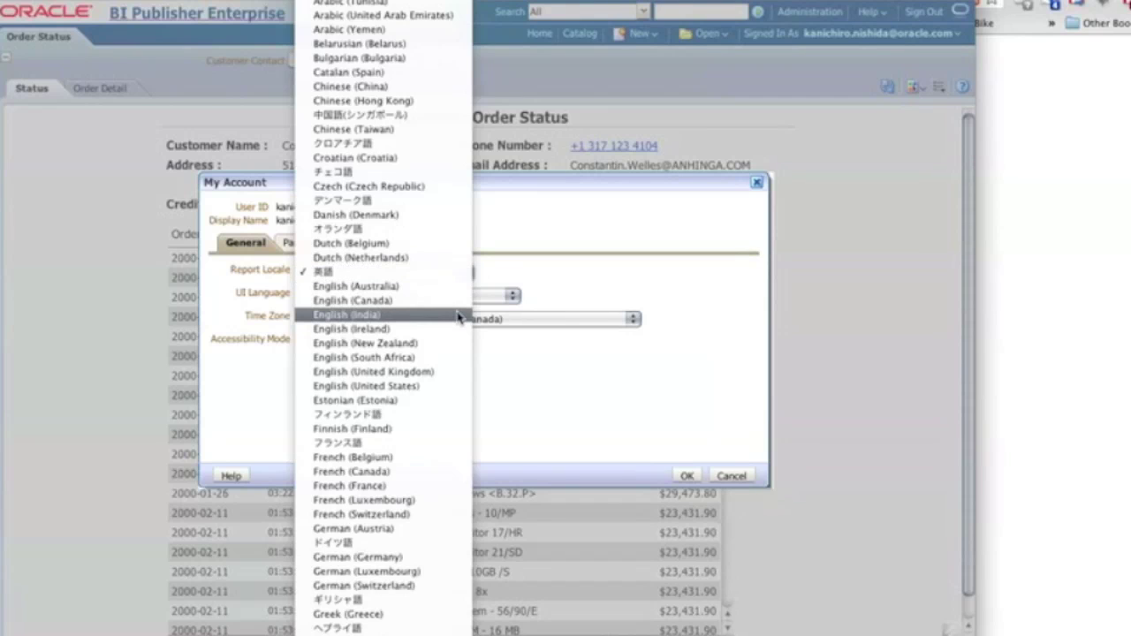
pyautogui.scroll(-3, 419, 436)
pyautogui.scroll(-5, 419, 437)
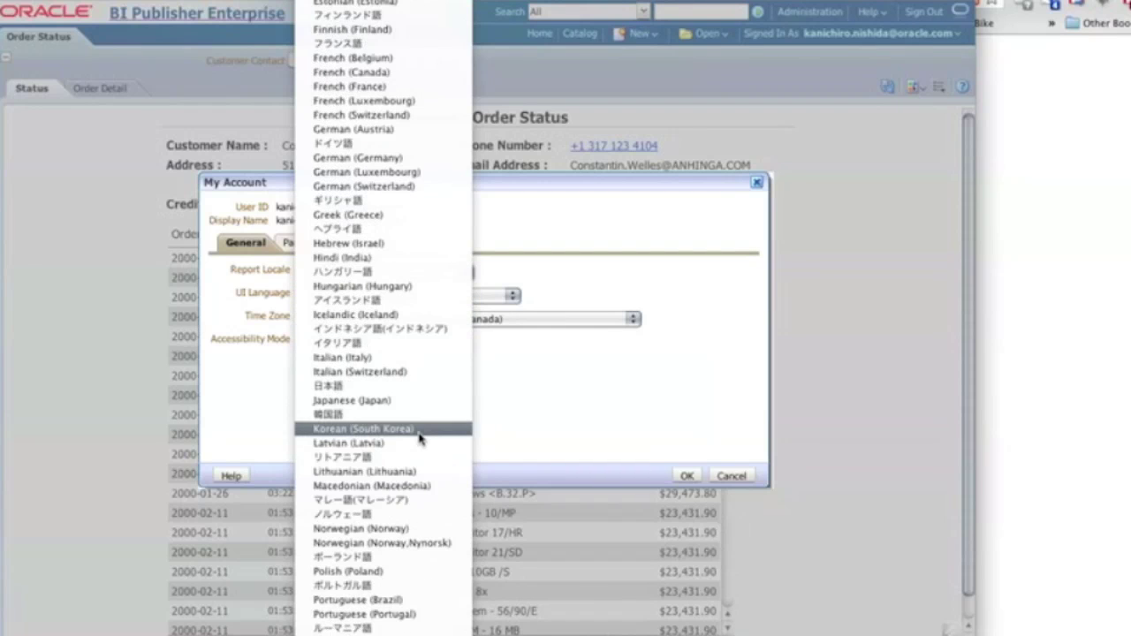
pyautogui.click(411, 386)
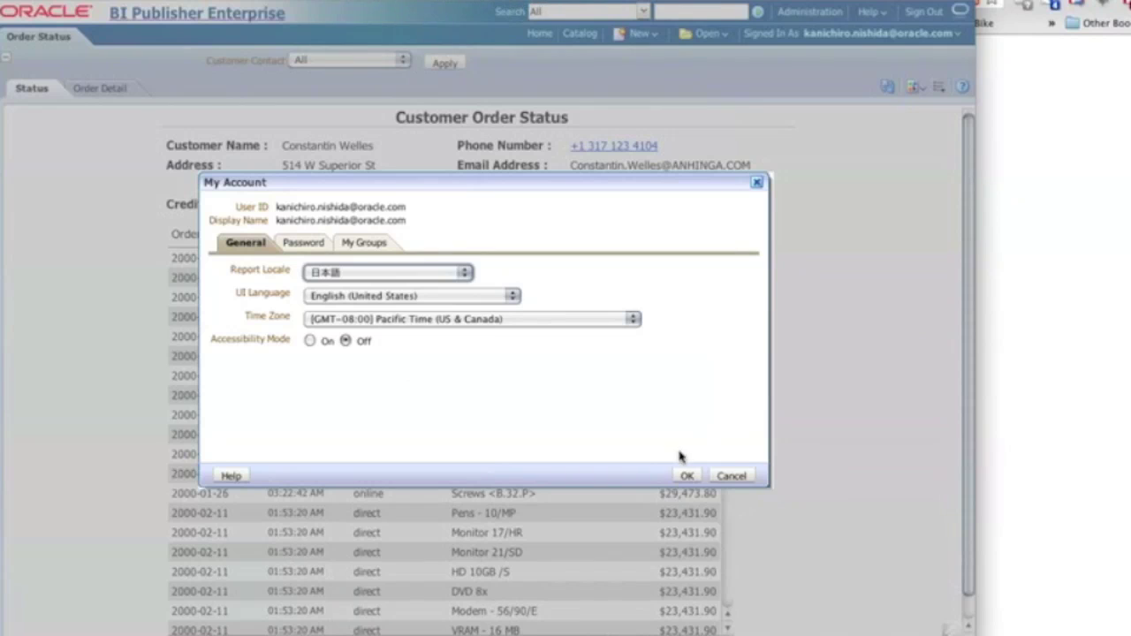
pyautogui.click(684, 478)
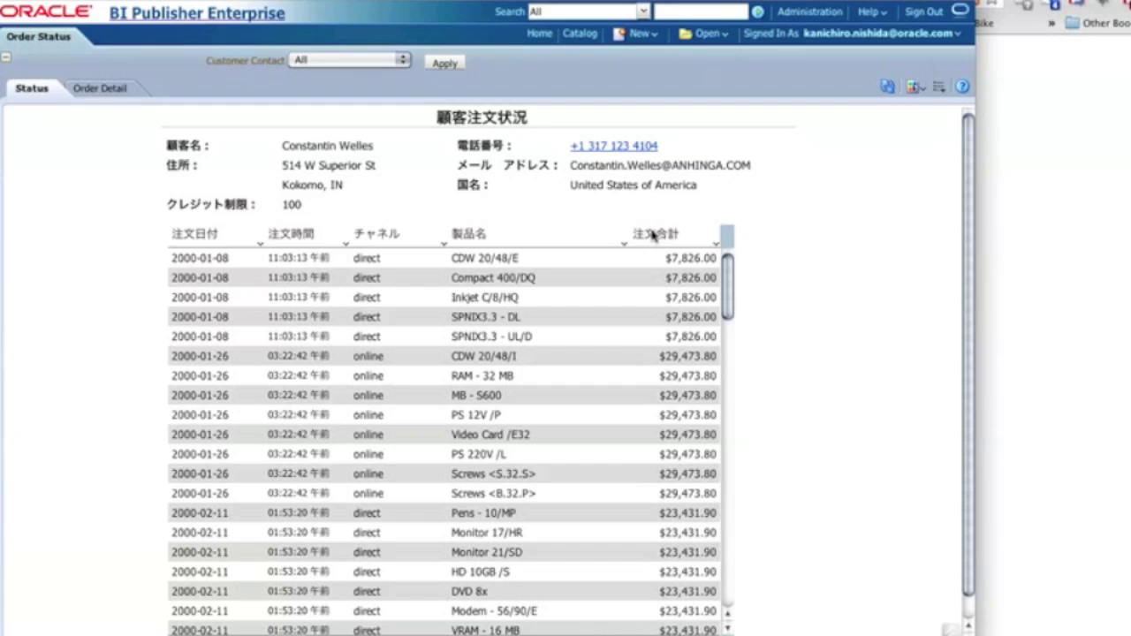
# Review the Japanese Order Status report and display it as PDF output
pyautogui.scroll(-1, 767, 281)
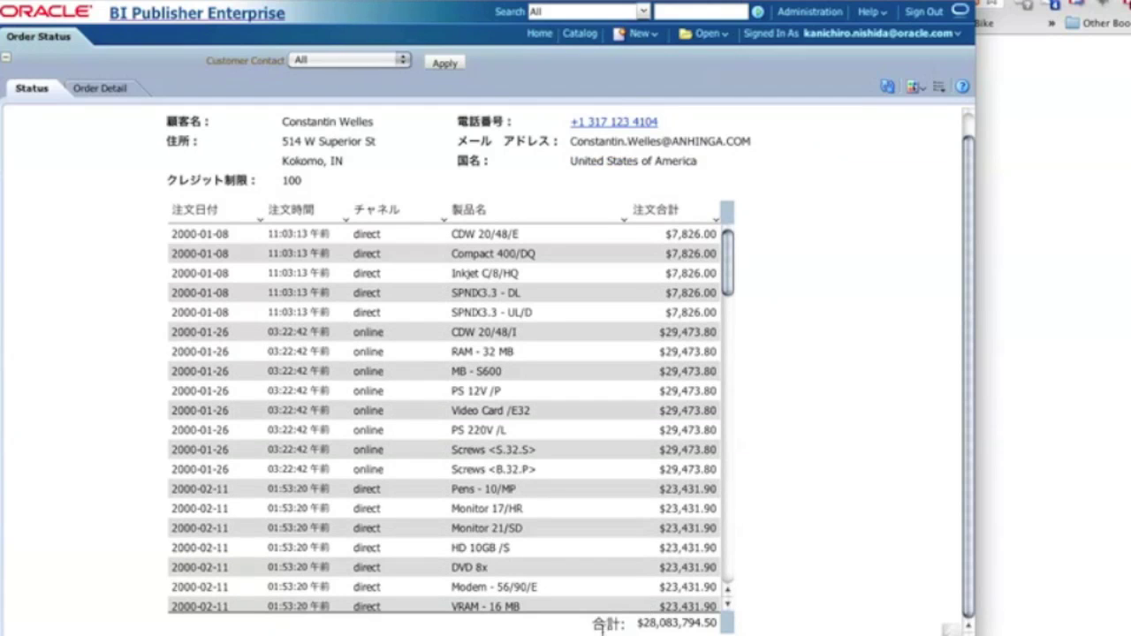
pyautogui.scroll(1, 788, 549)
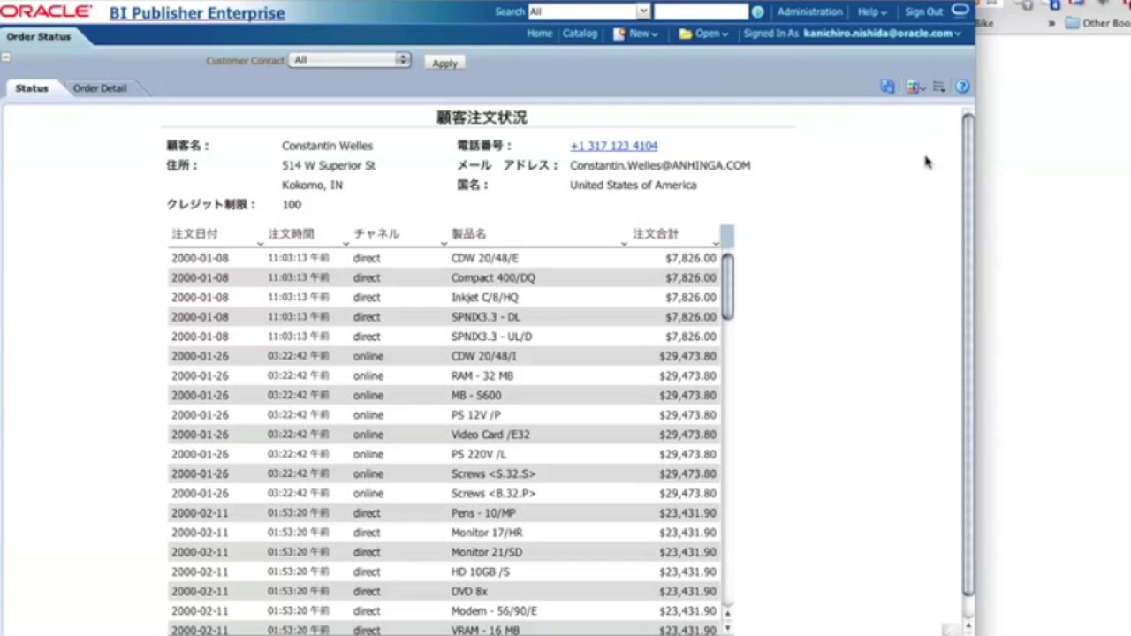
pyautogui.click(917, 89)
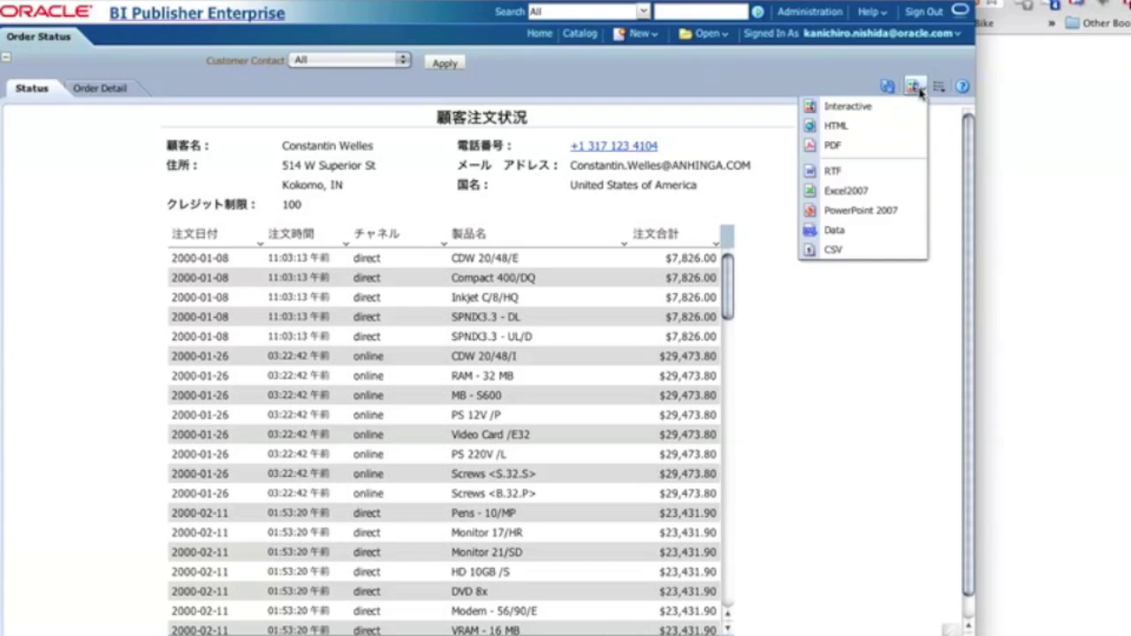
pyautogui.click(900, 147)
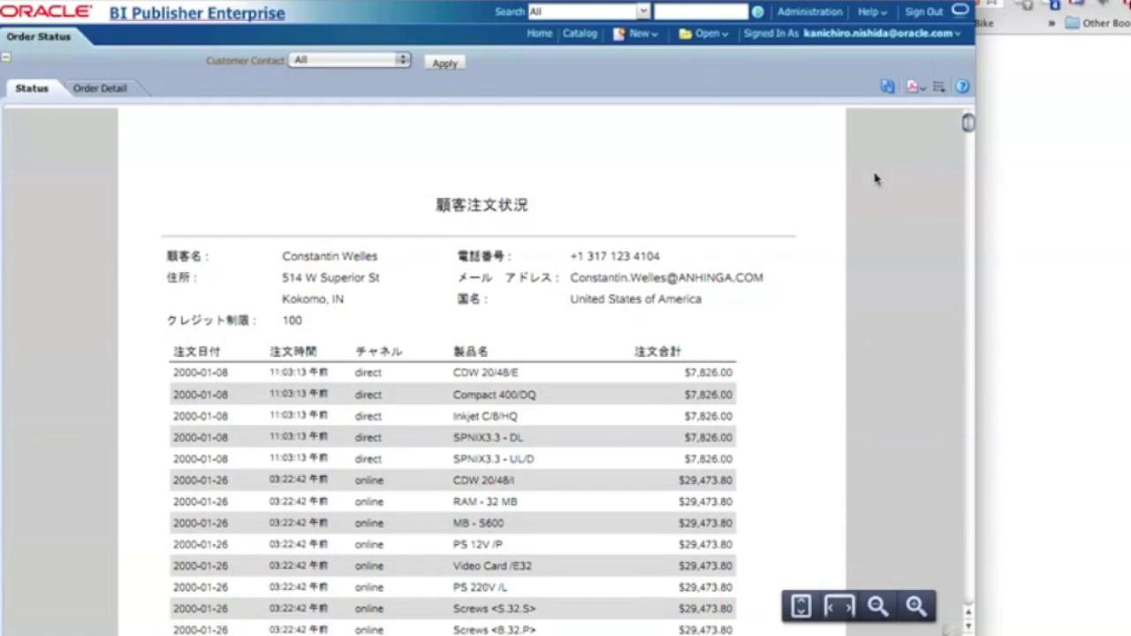
# Scroll through the PDF, then switch the report to Interactive output
pyautogui.scroll(-10, 884, 167)
pyautogui.scroll(-8, 873, 184)
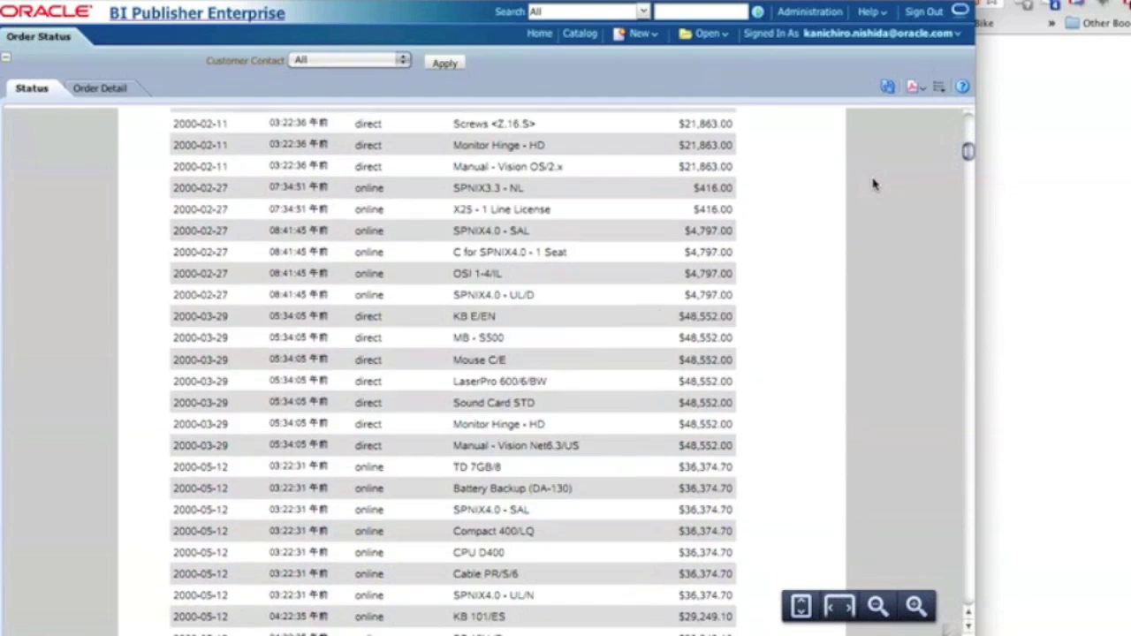
pyautogui.scroll(15, 874, 184)
pyautogui.scroll(3, 875, 181)
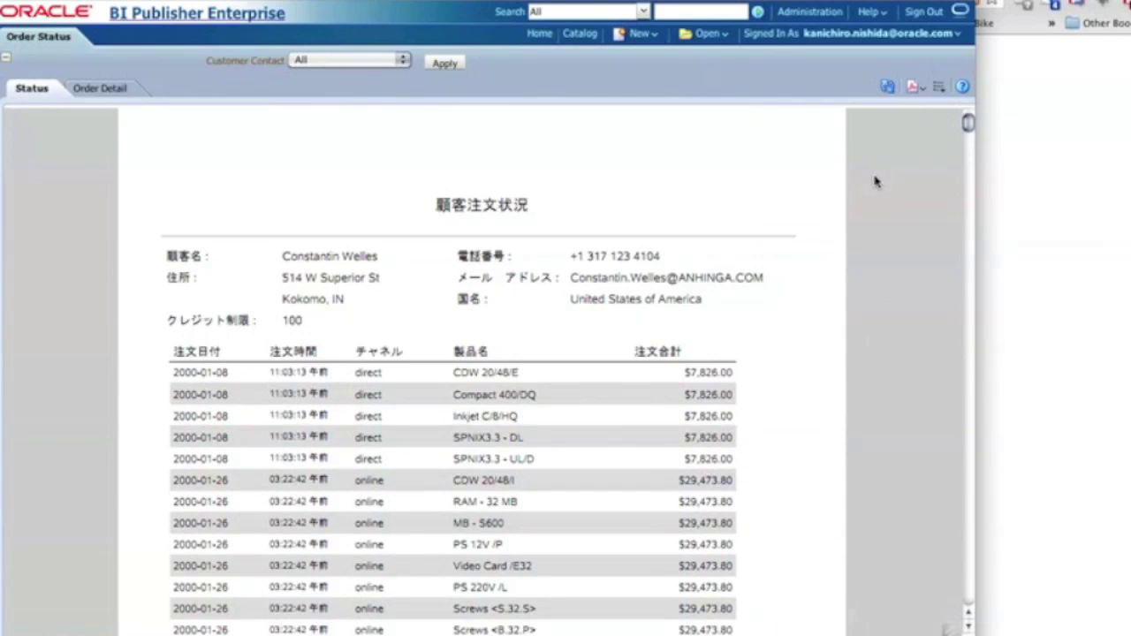
pyautogui.click(917, 87)
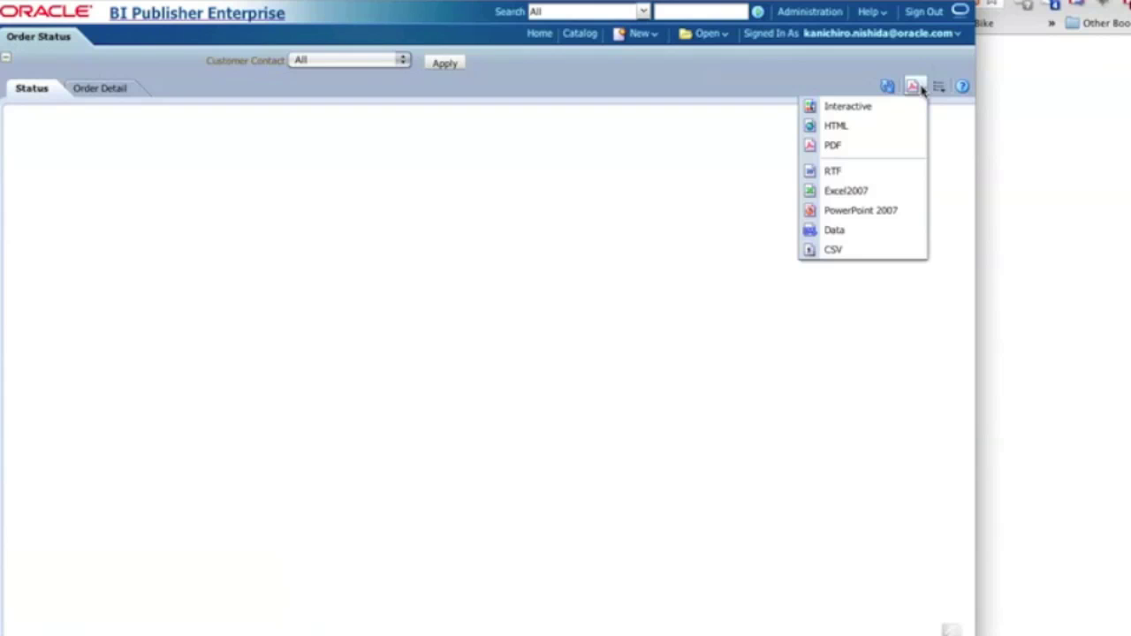
pyautogui.click(908, 108)
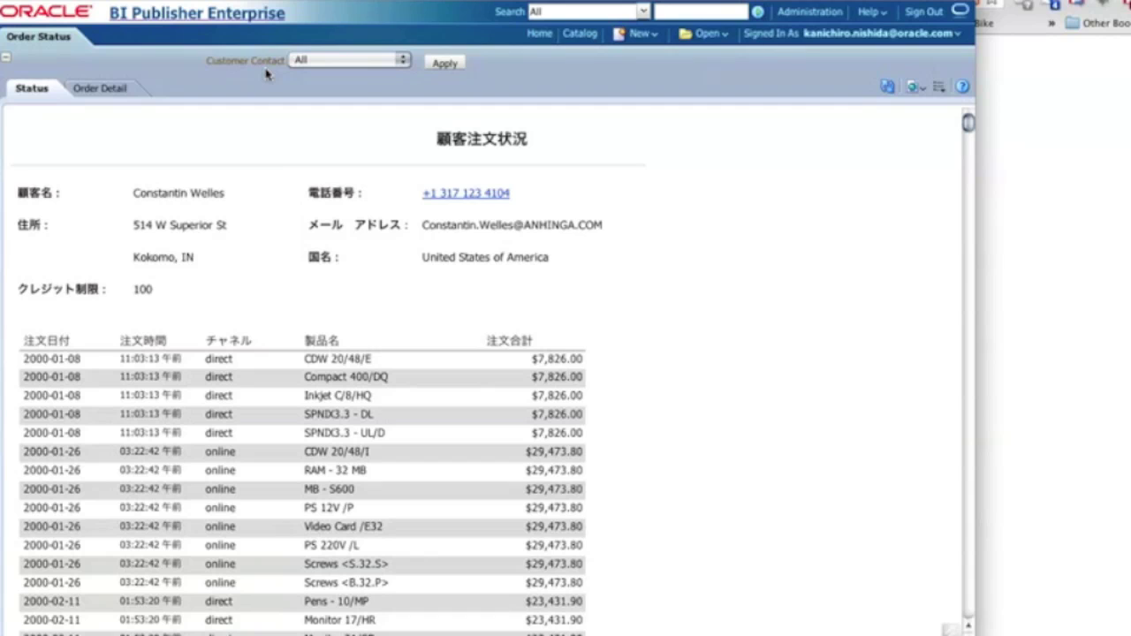
# Export the Order Status report's XLIFF from the Catalog and save it as catalog.xlf
pyautogui.click(580, 34)
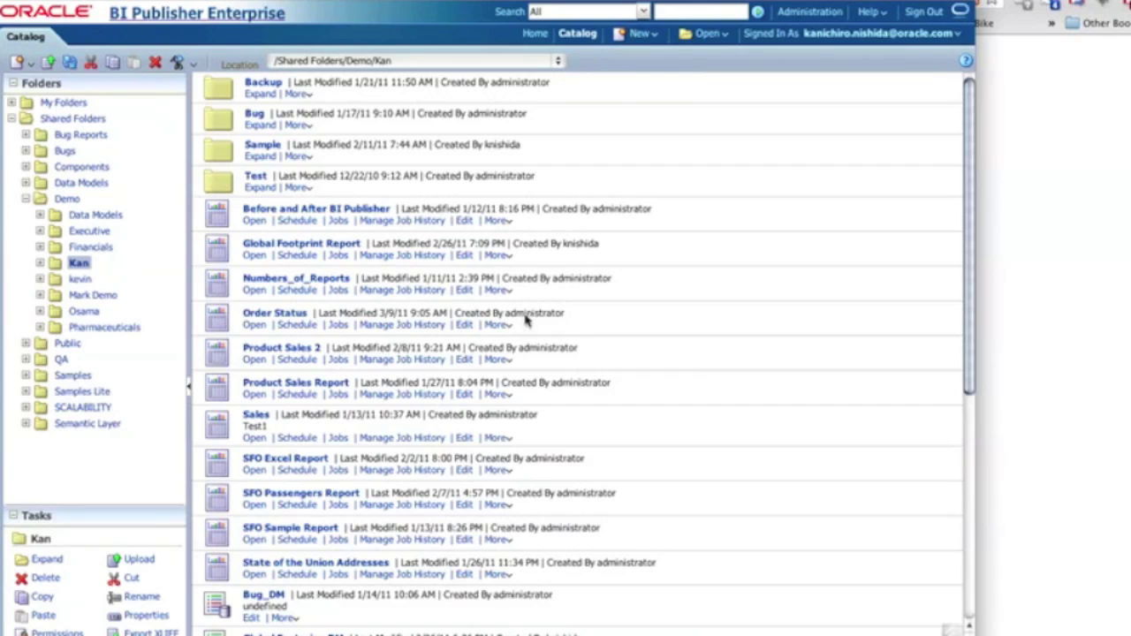
pyautogui.click(628, 318)
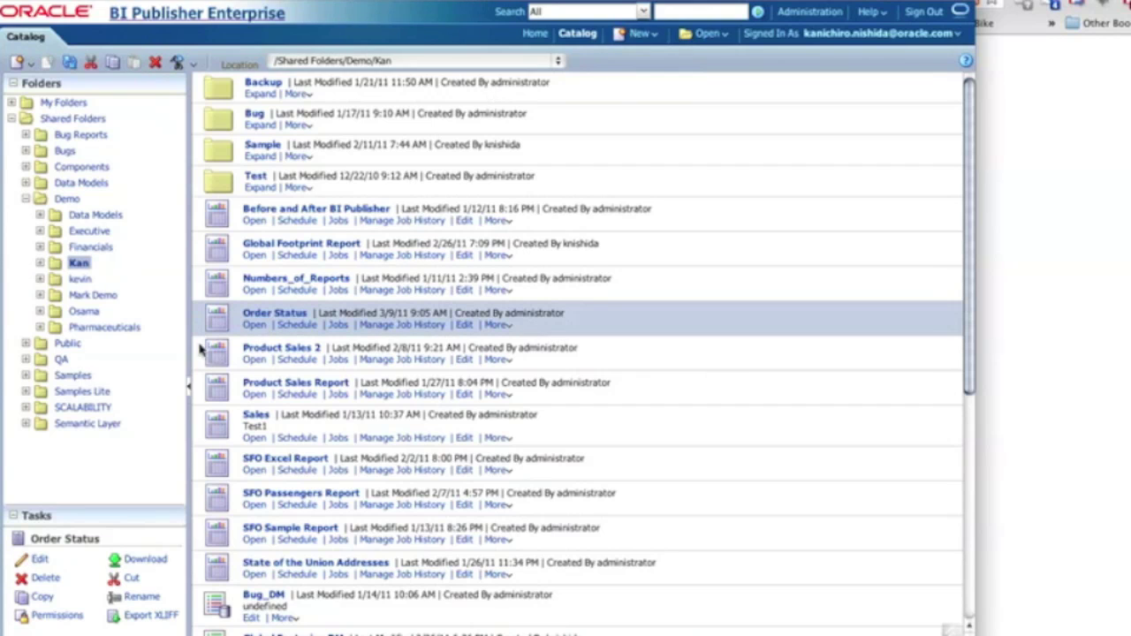
pyautogui.click(194, 67)
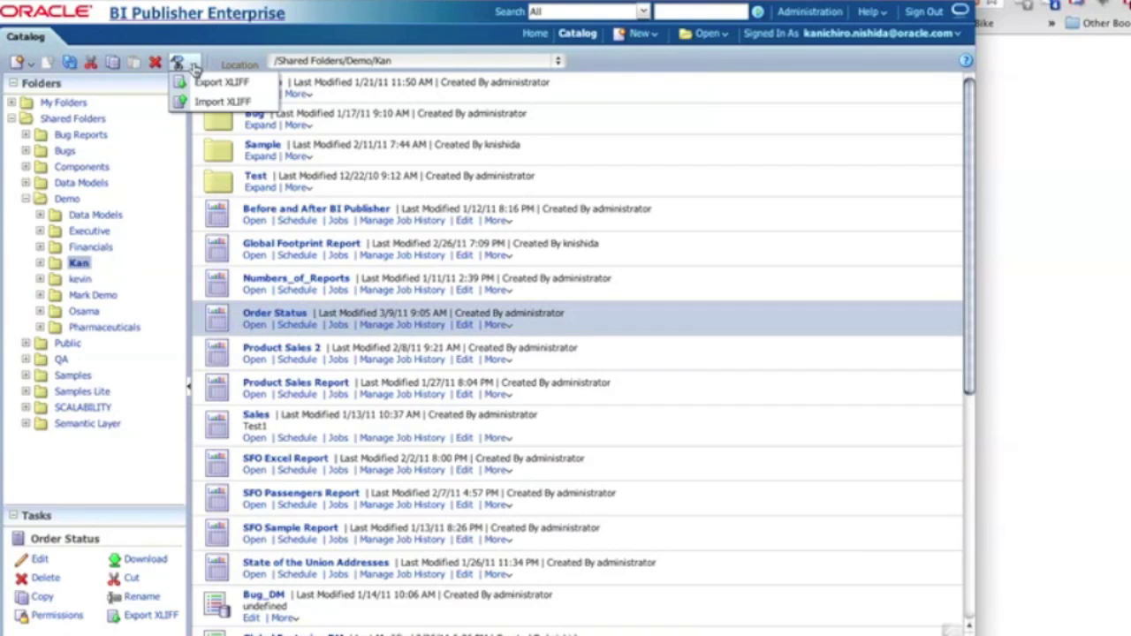
pyautogui.click(240, 88)
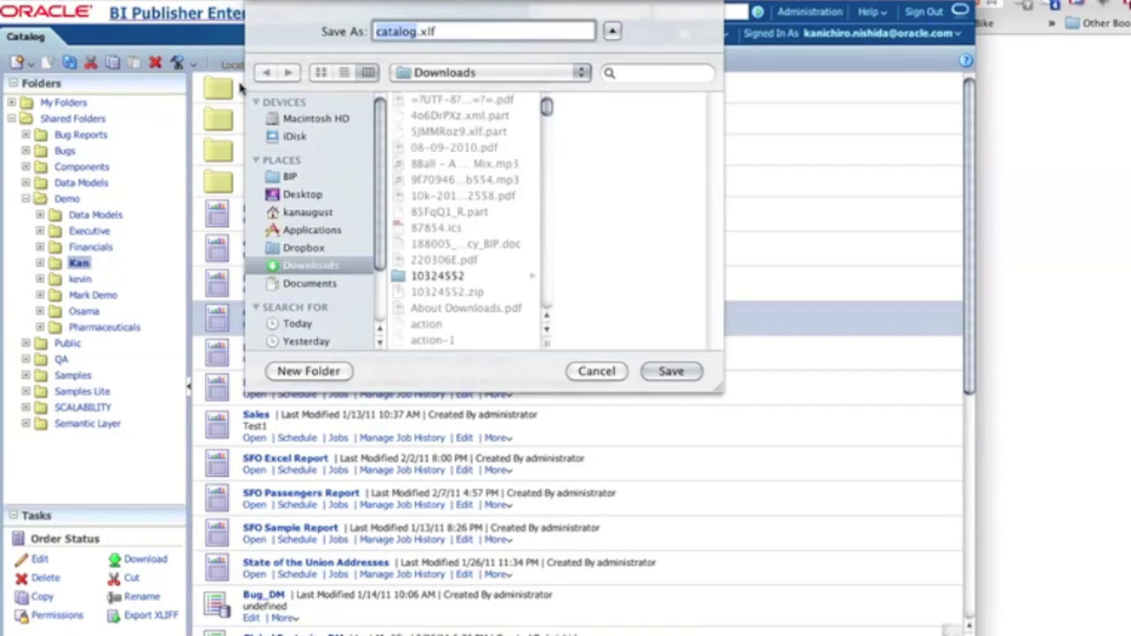
pyautogui.click(677, 372)
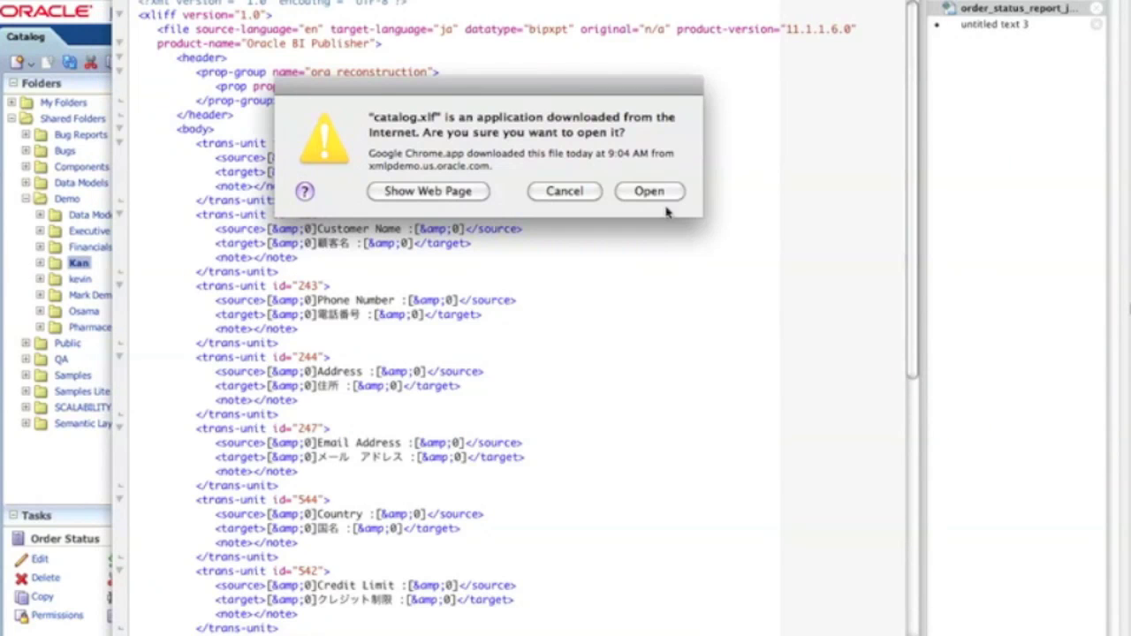
# Open the downloaded catalog.xlf and scroll through its trans-unit entries
pyautogui.click(659, 193)
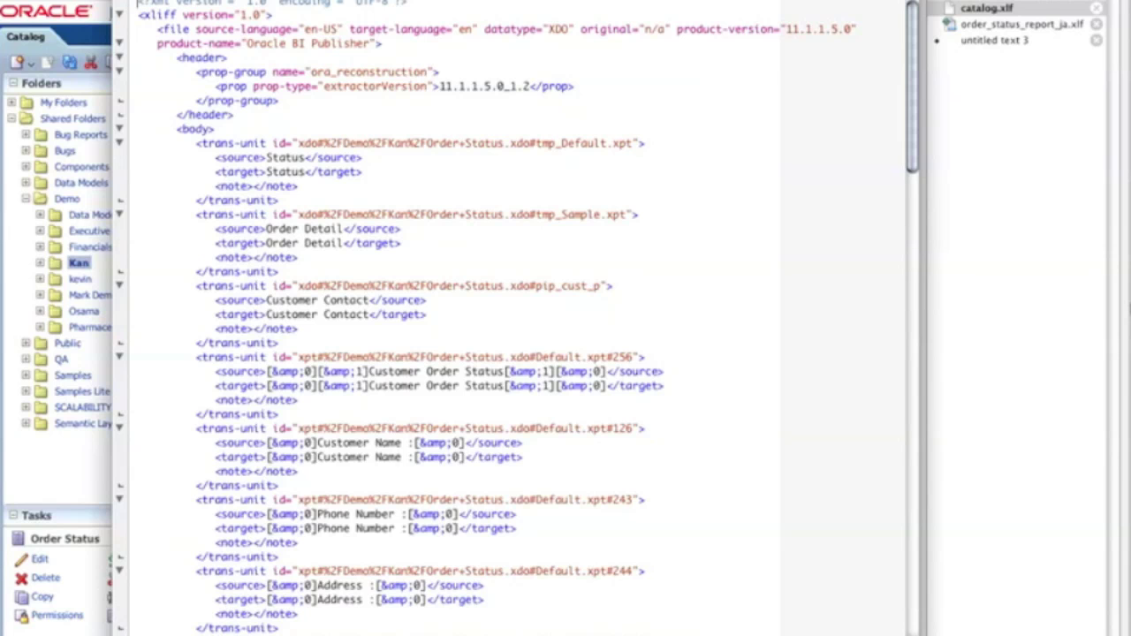
pyautogui.scroll(-5, 518, 318)
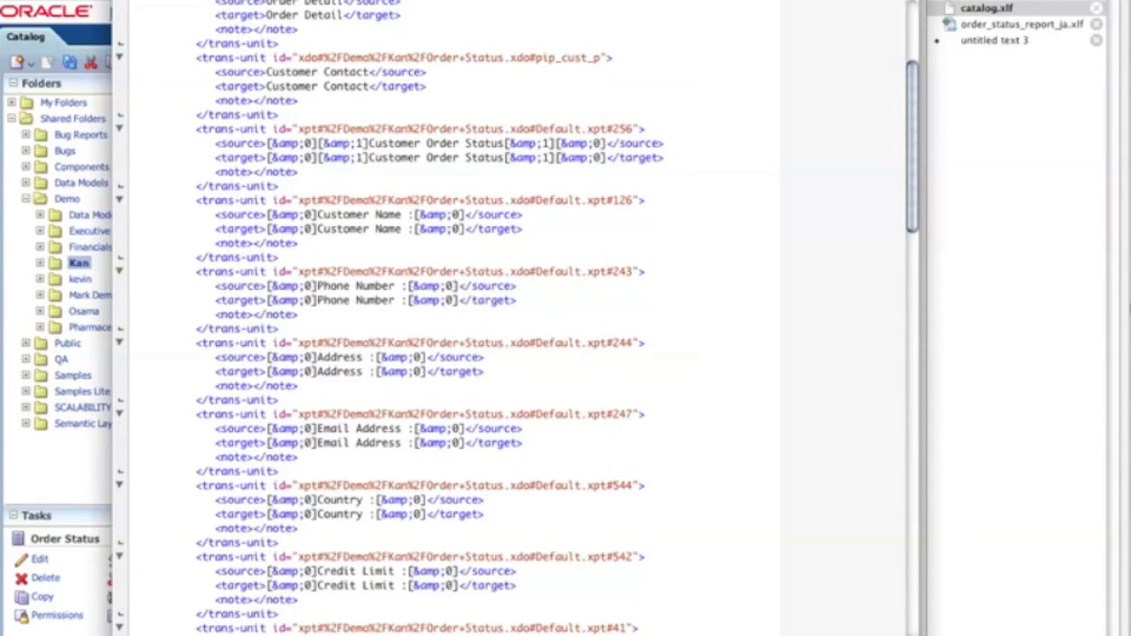
pyautogui.scroll(-20, 518, 319)
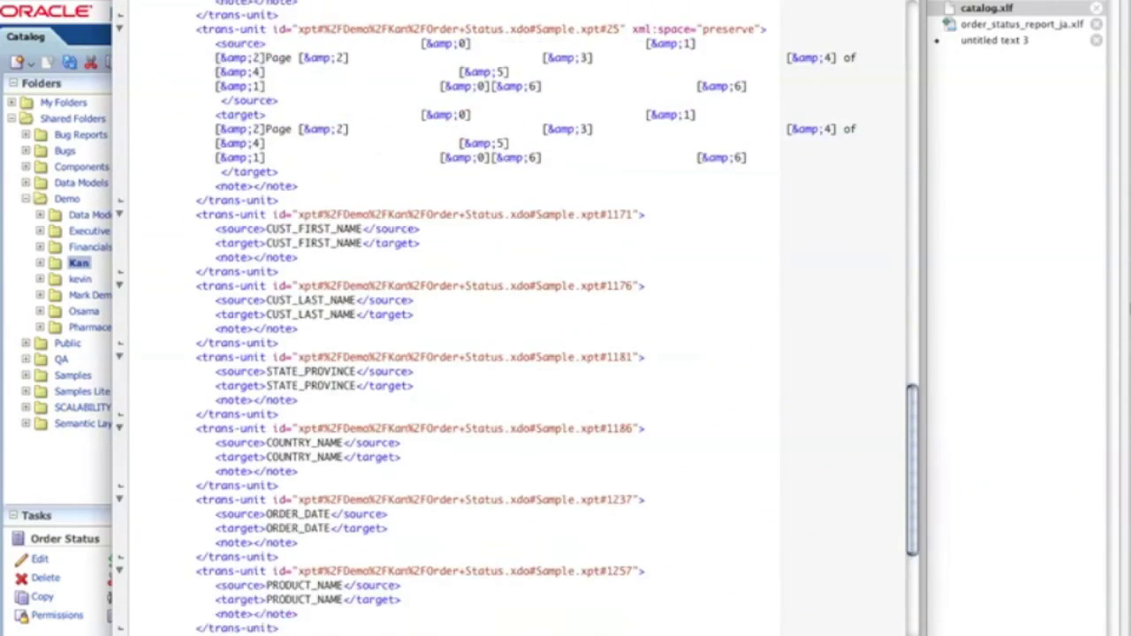
pyautogui.scroll(-5, 518, 318)
pyautogui.scroll(20, 518, 318)
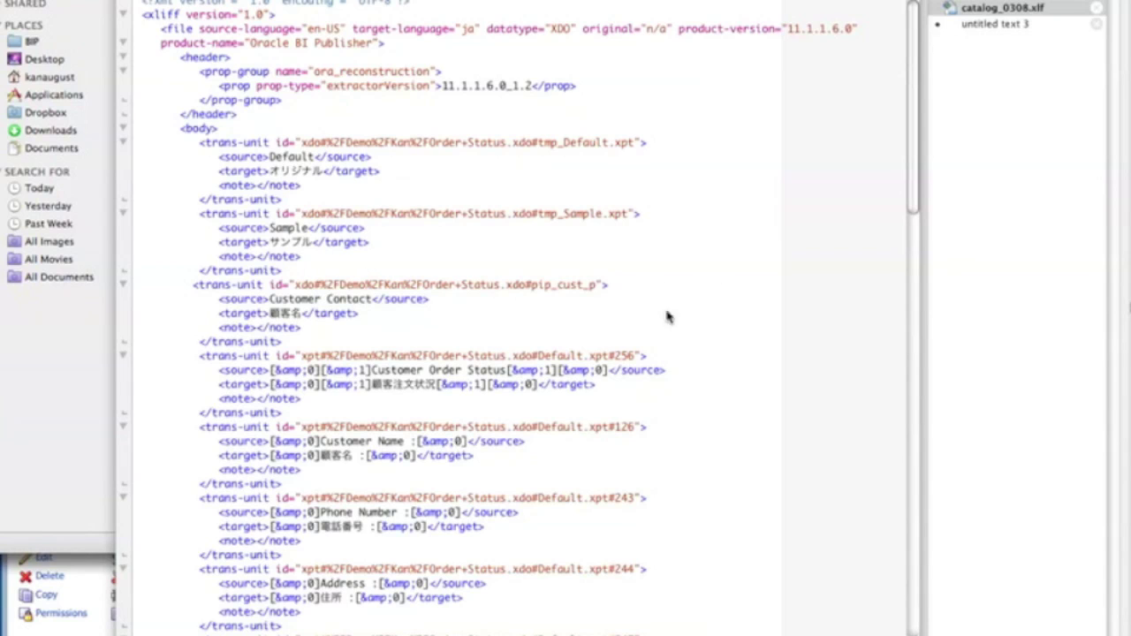
# Read catalog_0308.xlf to its end, jump back to the top, and return to the browser
pyautogui.scroll(-10, 649, 391)
pyautogui.scroll(-1, 649, 392)
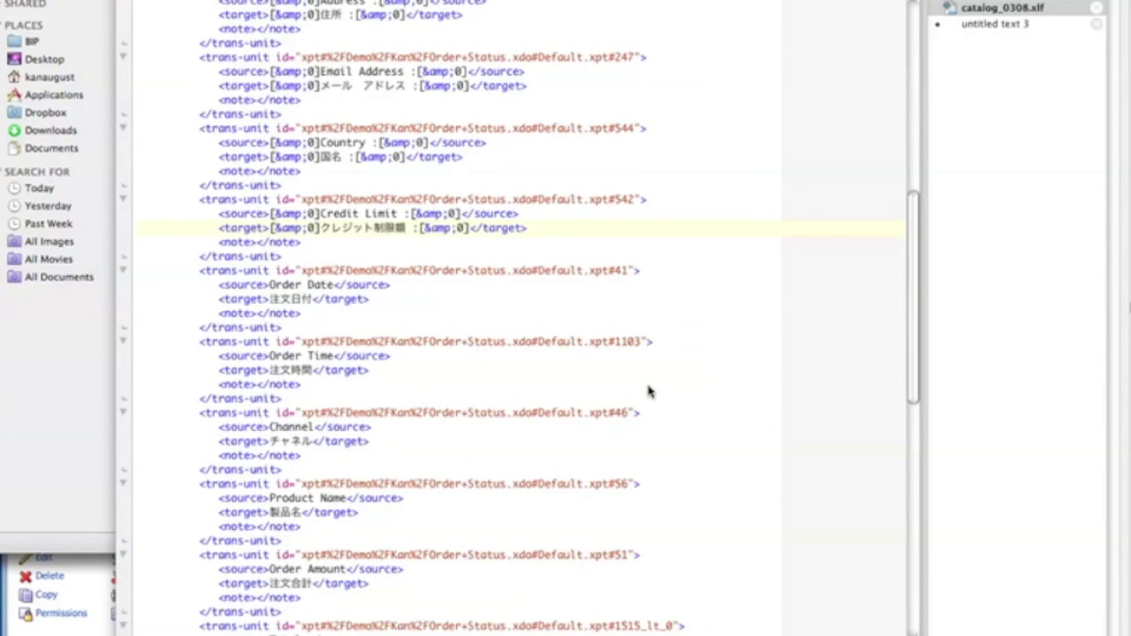
pyautogui.scroll(-15, 649, 392)
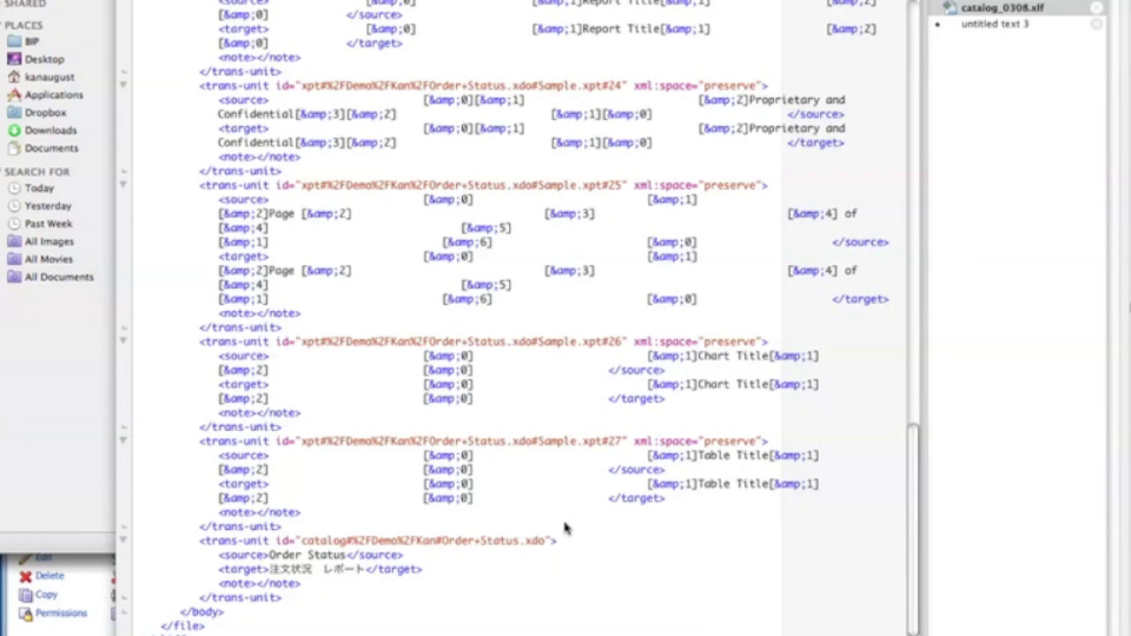
pyautogui.press('Home')
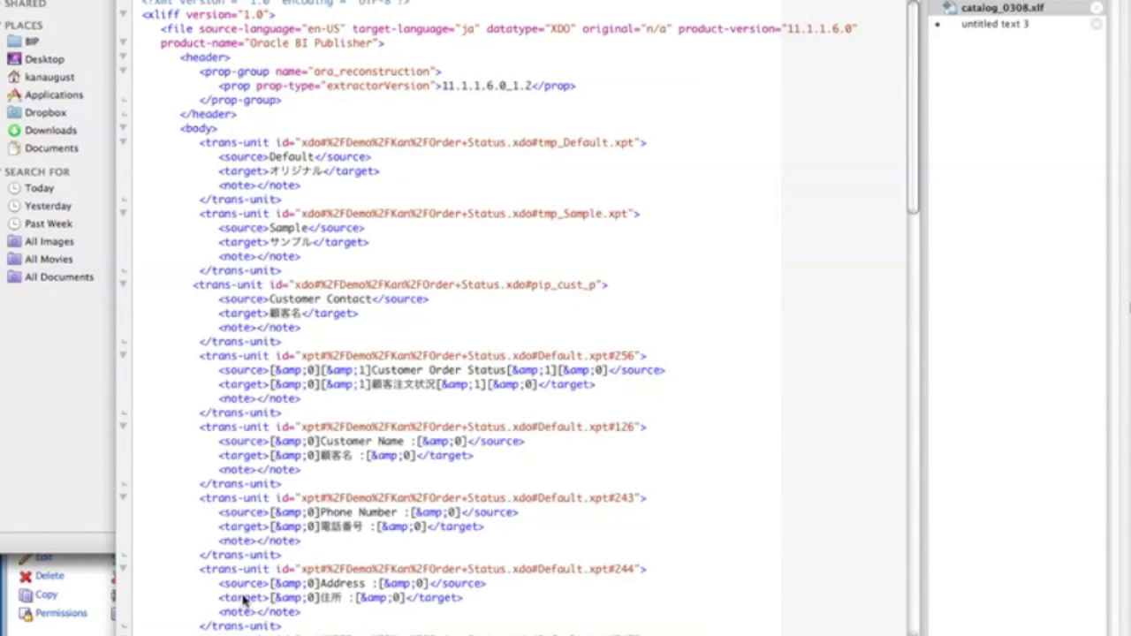
pyautogui.press('super+Tab')
pyautogui.press('super+Tab')
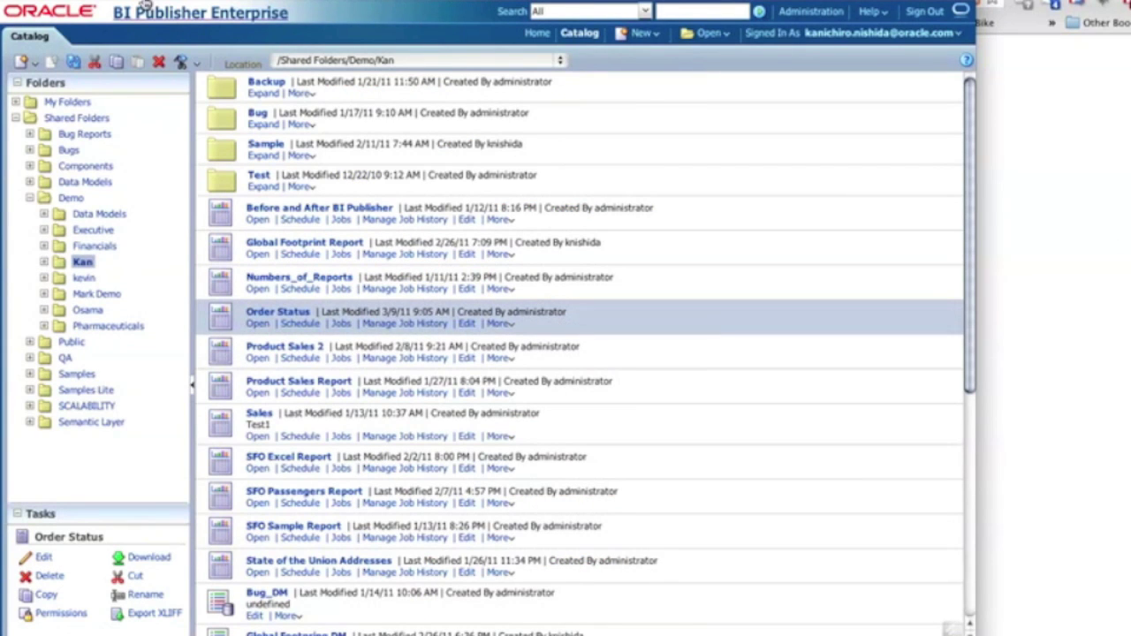
# Upload catalog_0308.xlf as the Order Status translation, then reopen the report with its Japanese labels
pyautogui.click(195, 63)
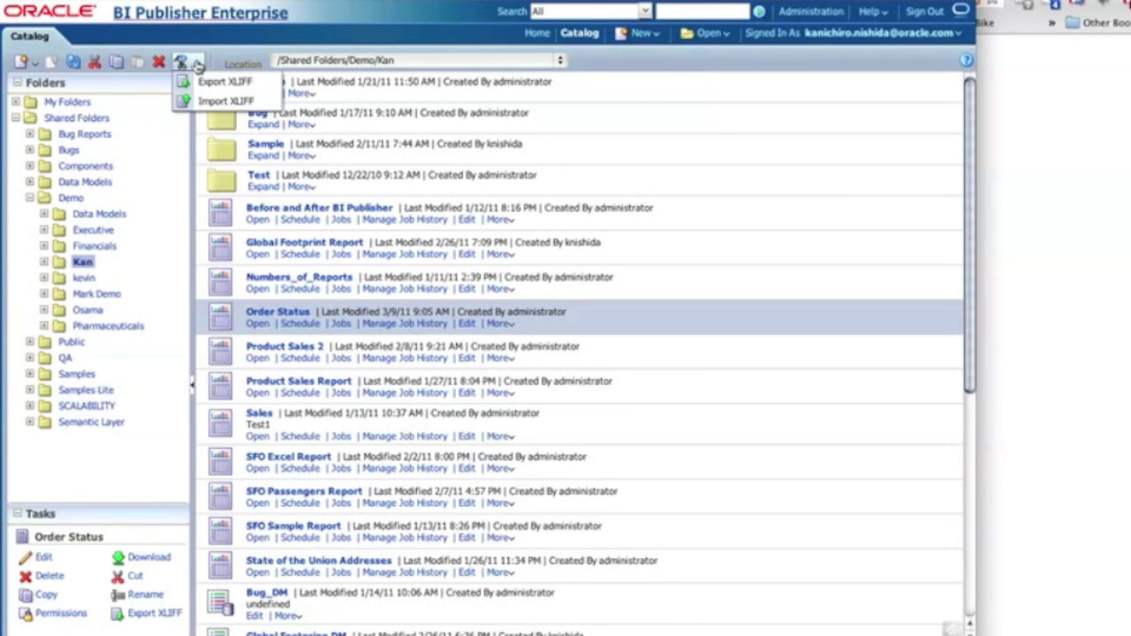
pyautogui.click(212, 101)
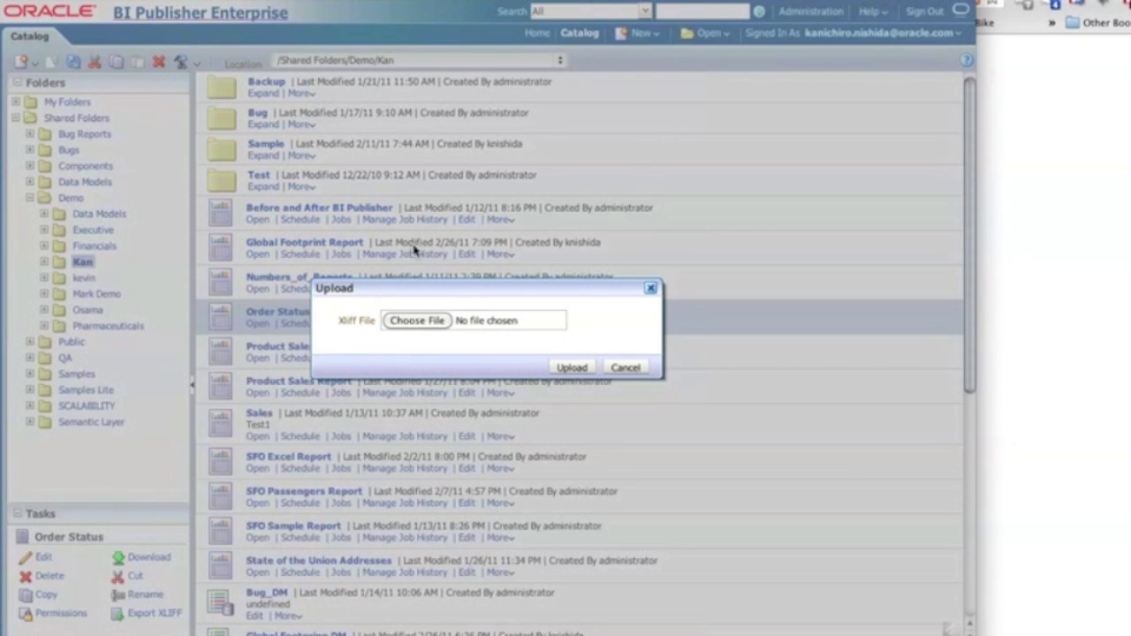
pyautogui.click(434, 323)
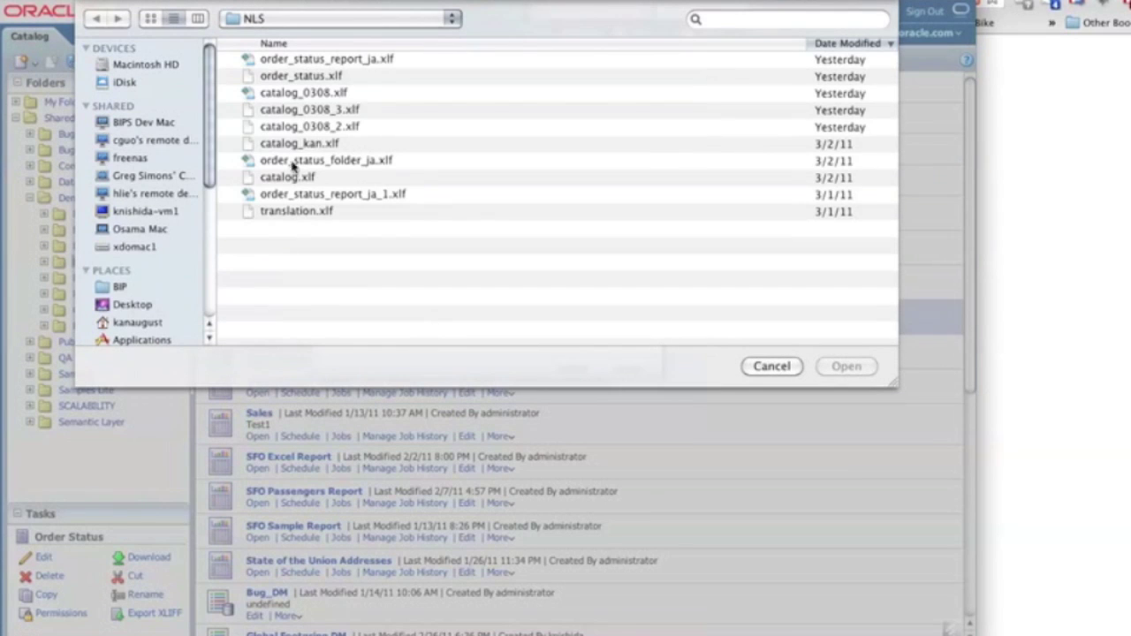
pyautogui.click(362, 94)
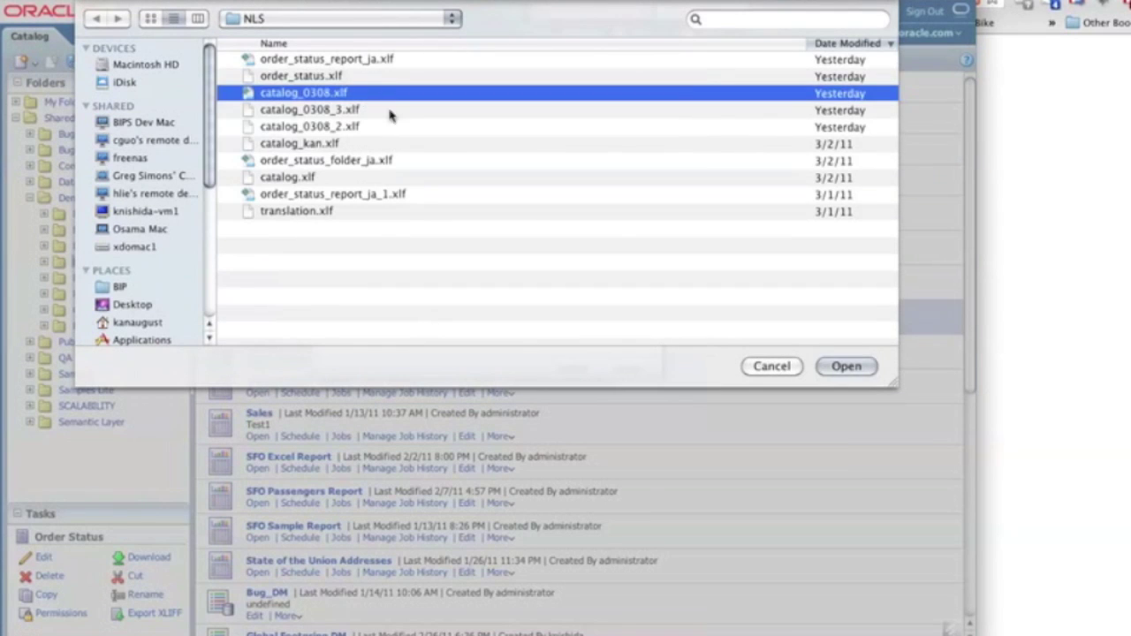
pyautogui.click(835, 364)
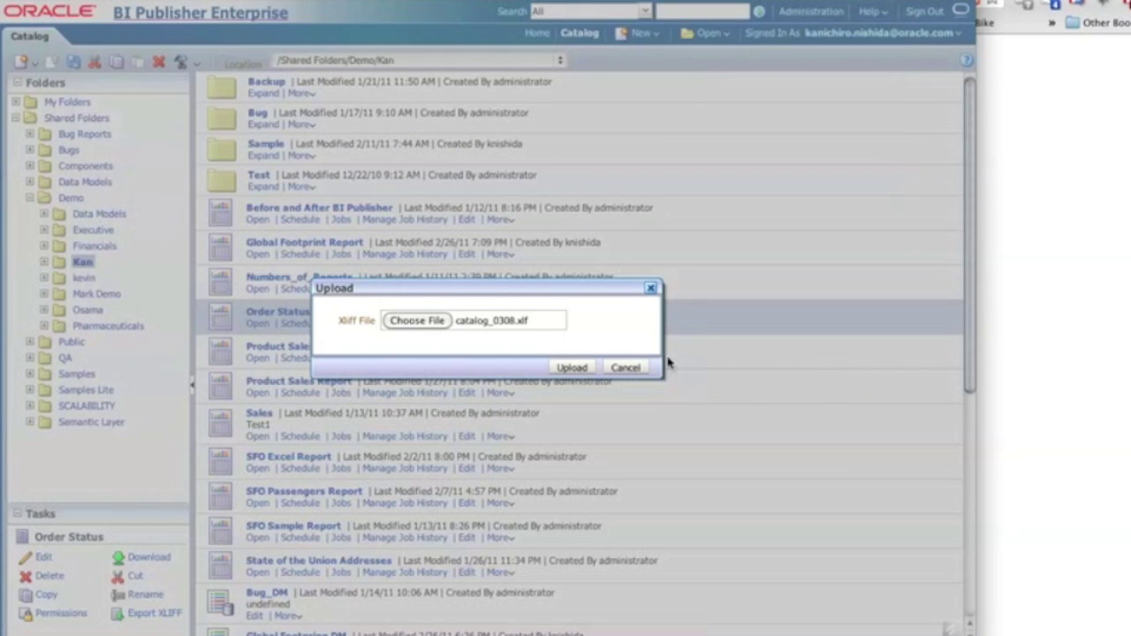
pyautogui.click(574, 368)
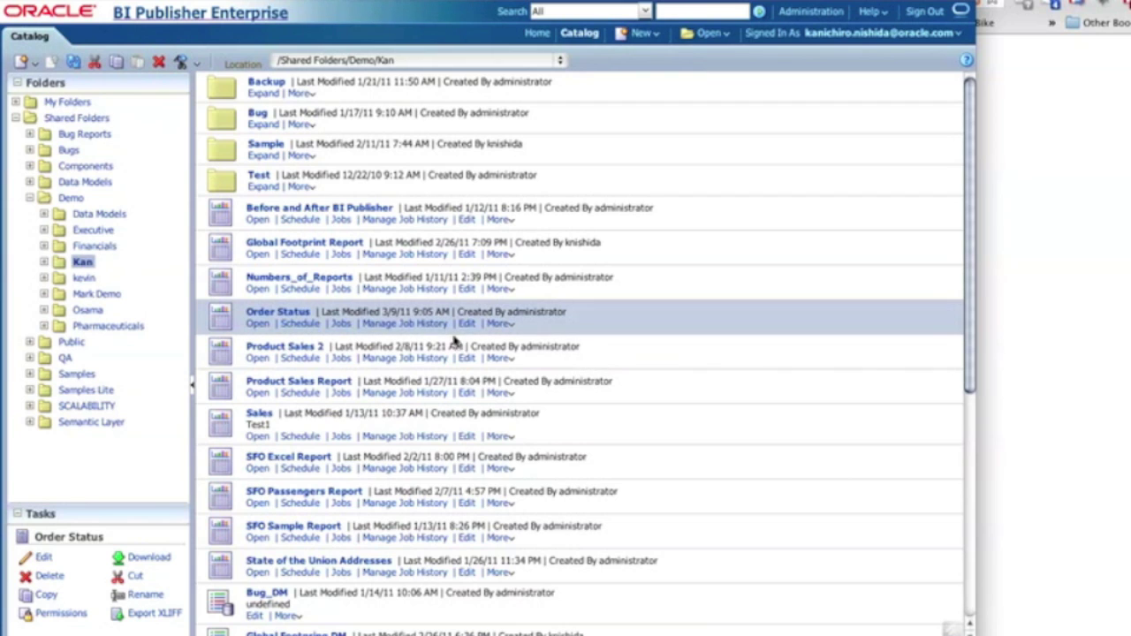
pyautogui.click(281, 317)
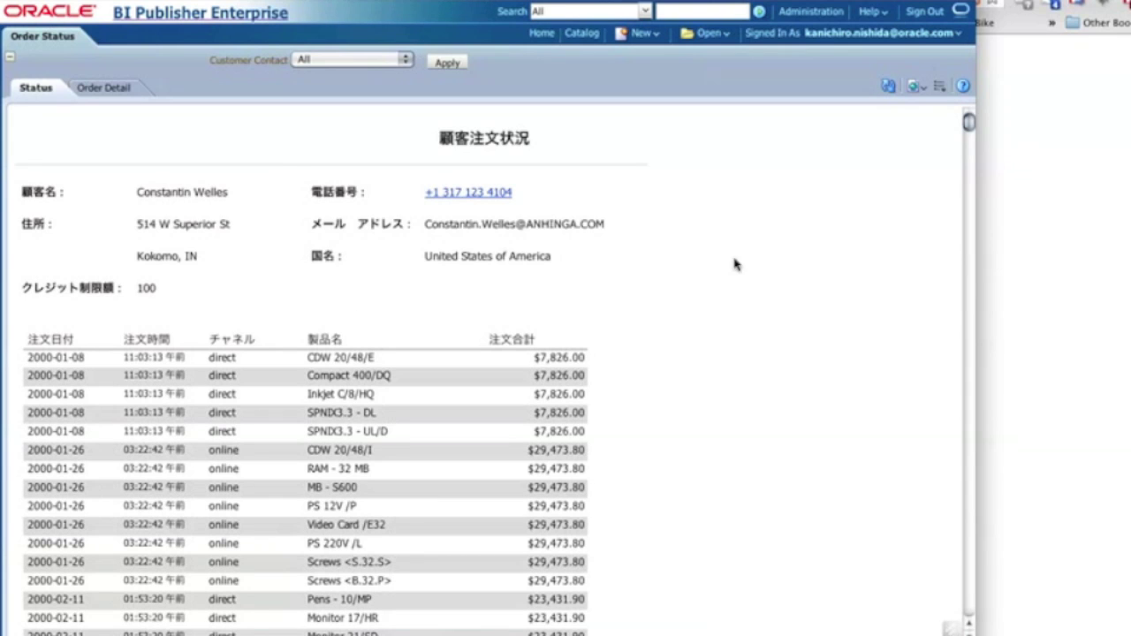
# Set the UI Language in My Account settings to Japanese – 日本語
pyautogui.click(884, 32)
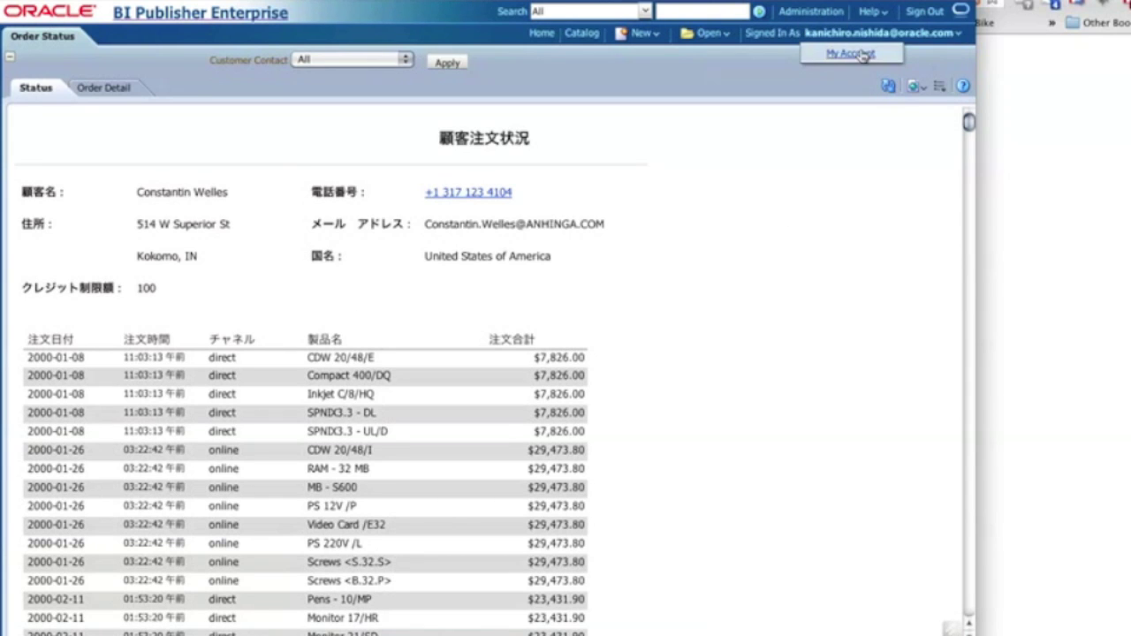
pyautogui.click(863, 55)
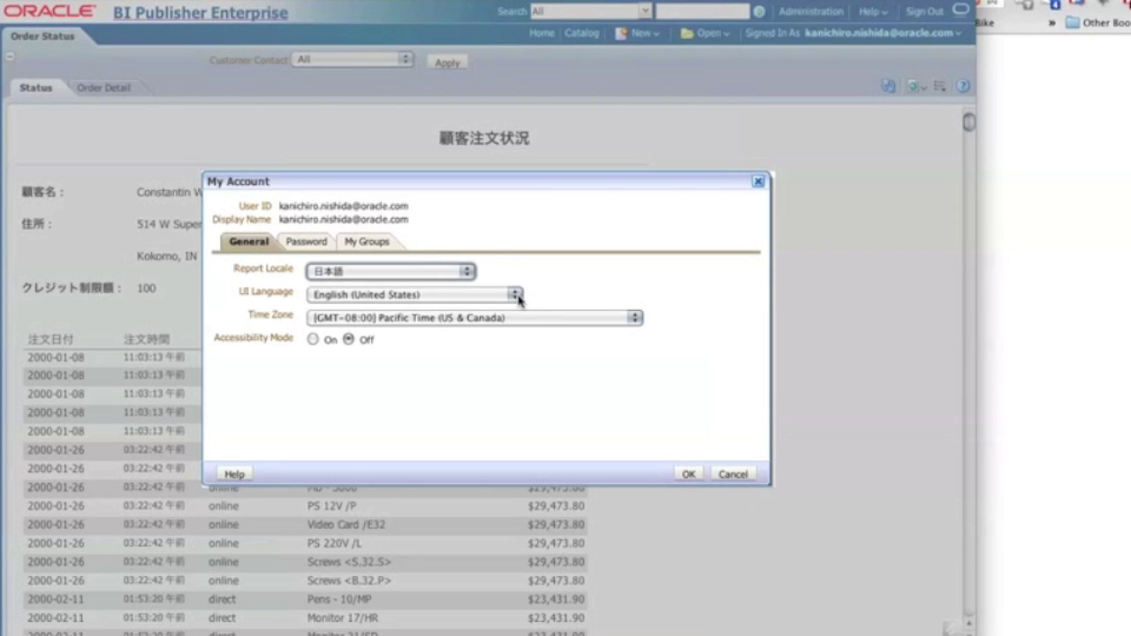
pyautogui.click(514, 295)
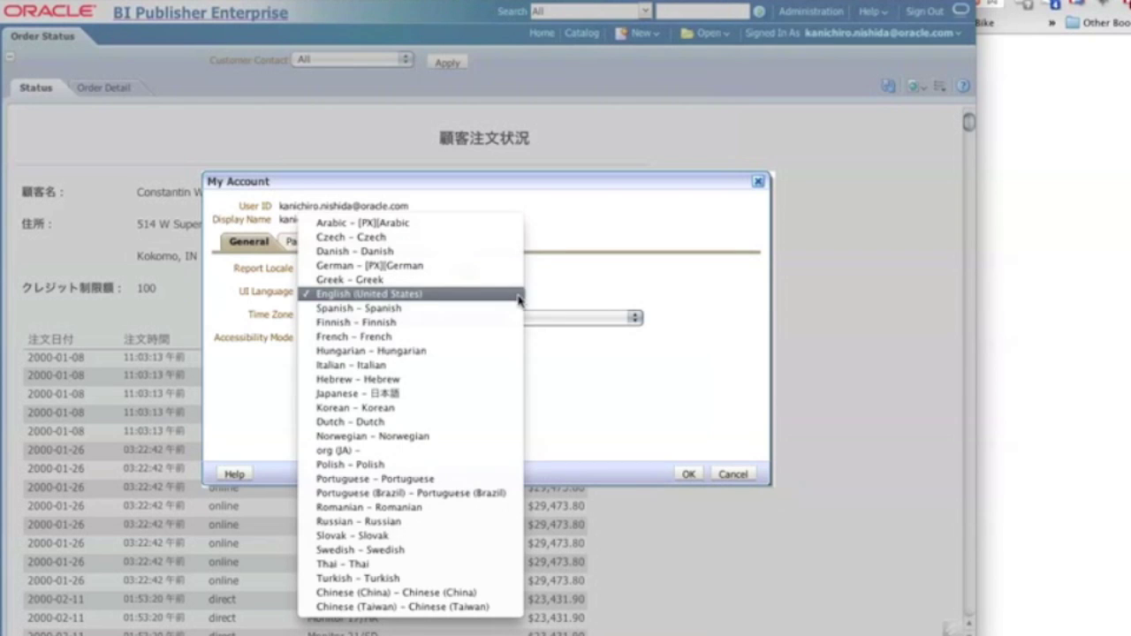
pyautogui.click(492, 396)
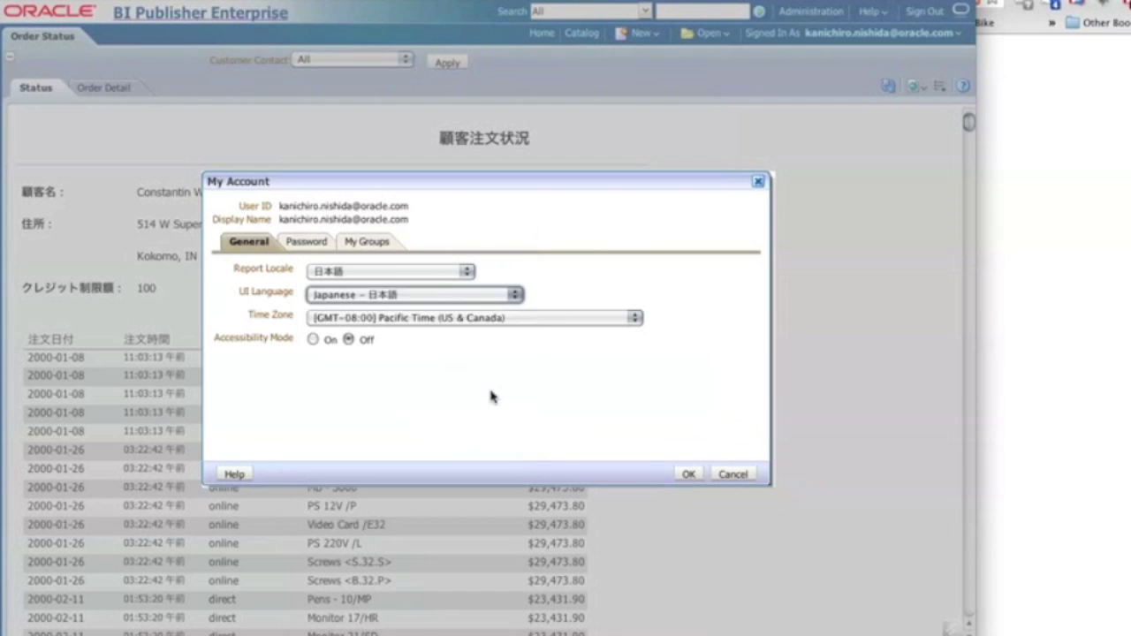
pyautogui.click(686, 474)
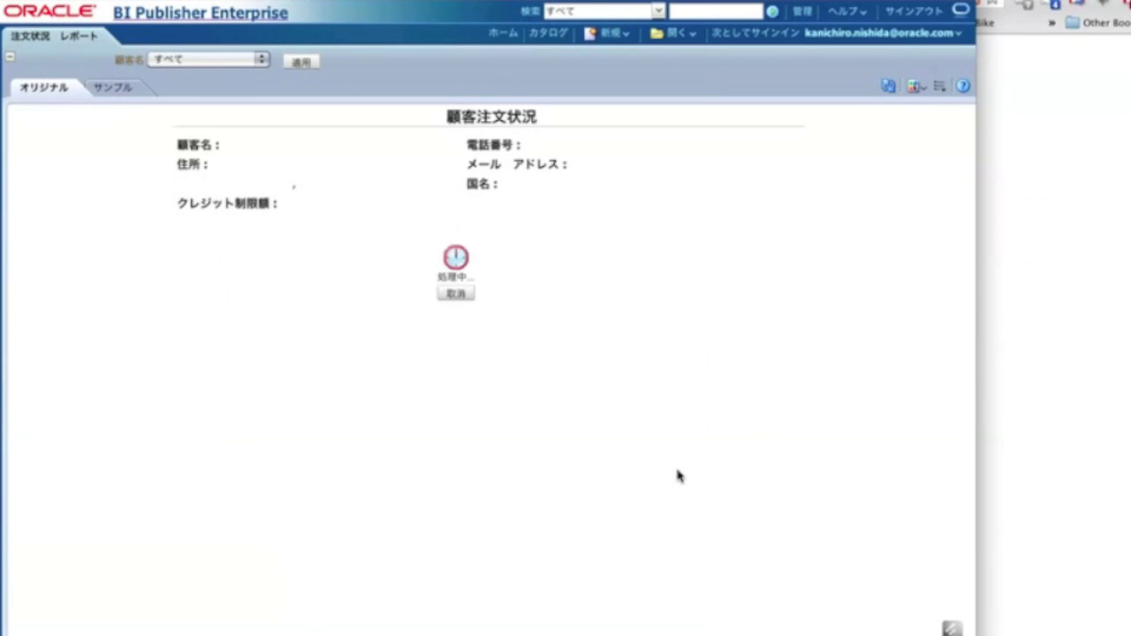